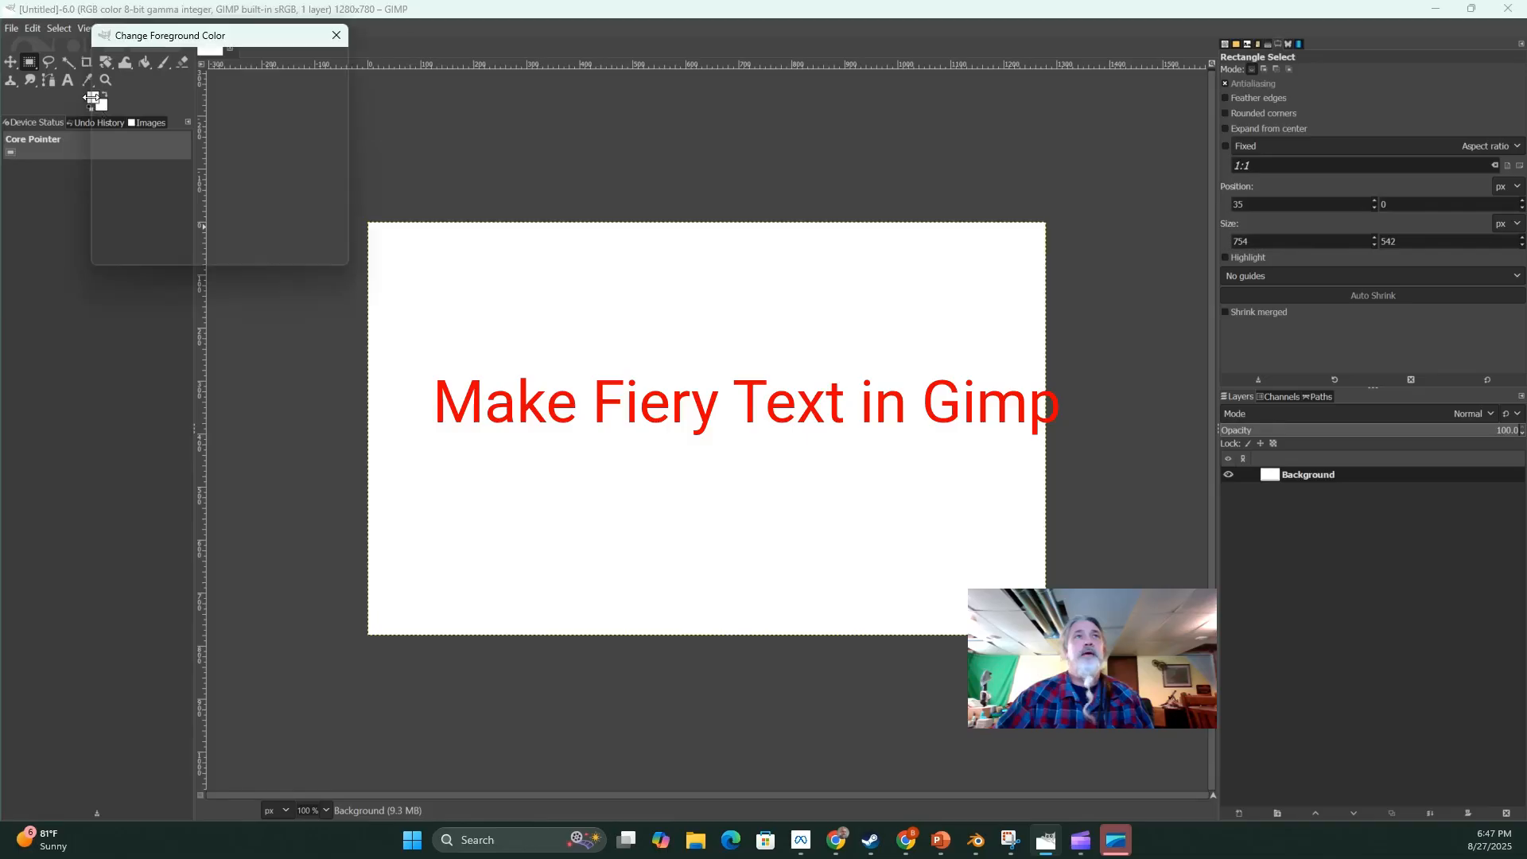
Step: Set the foreground color to black and bucket-fill the whole canvas with it
{"action": "left_click", "coordinate": [103, 191]}
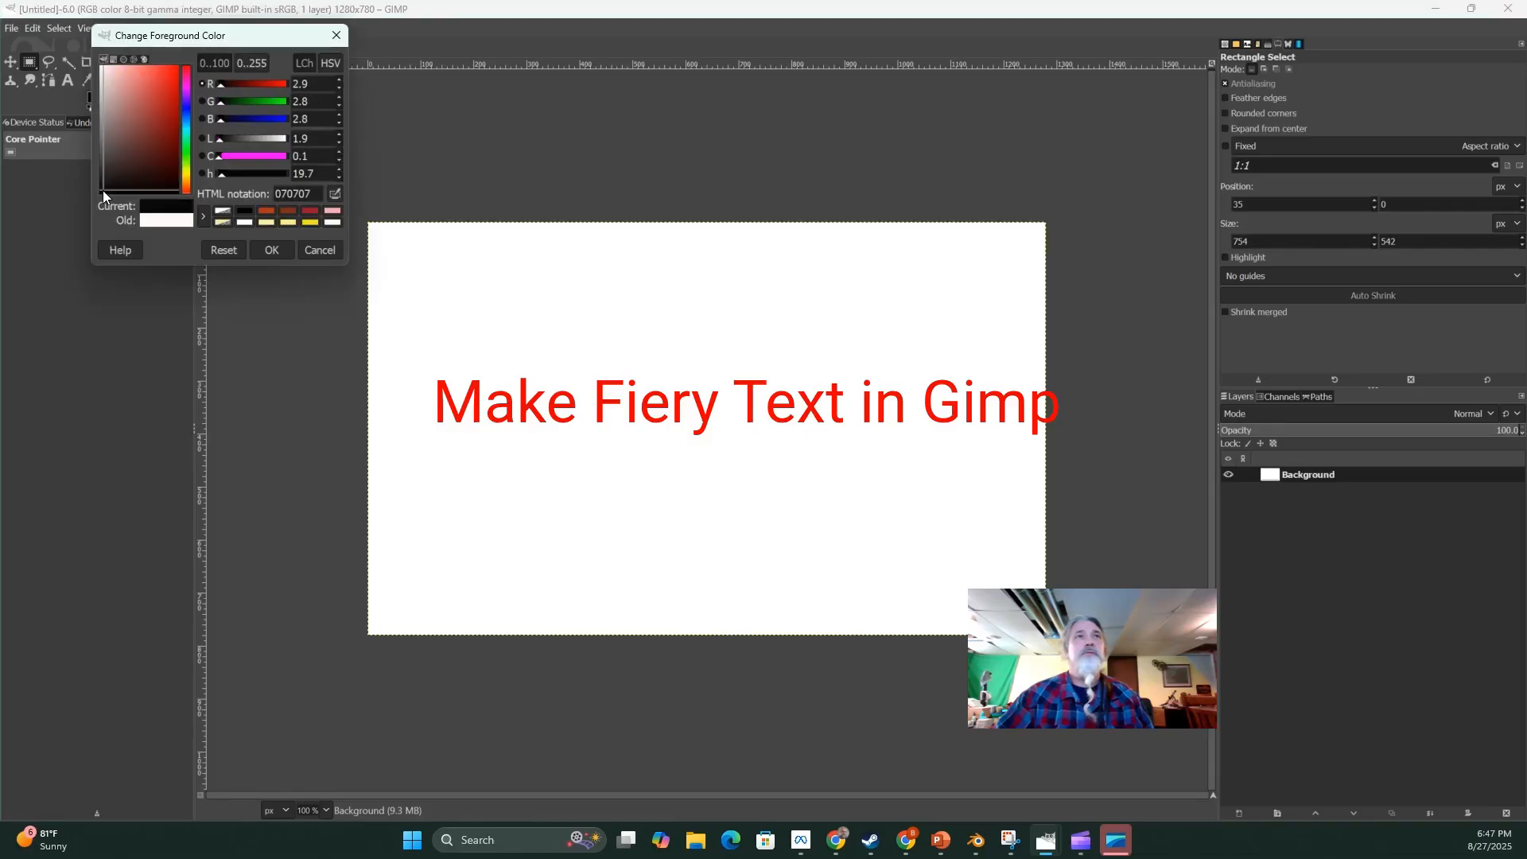
{"action": "left_click", "coordinate": [270, 247]}
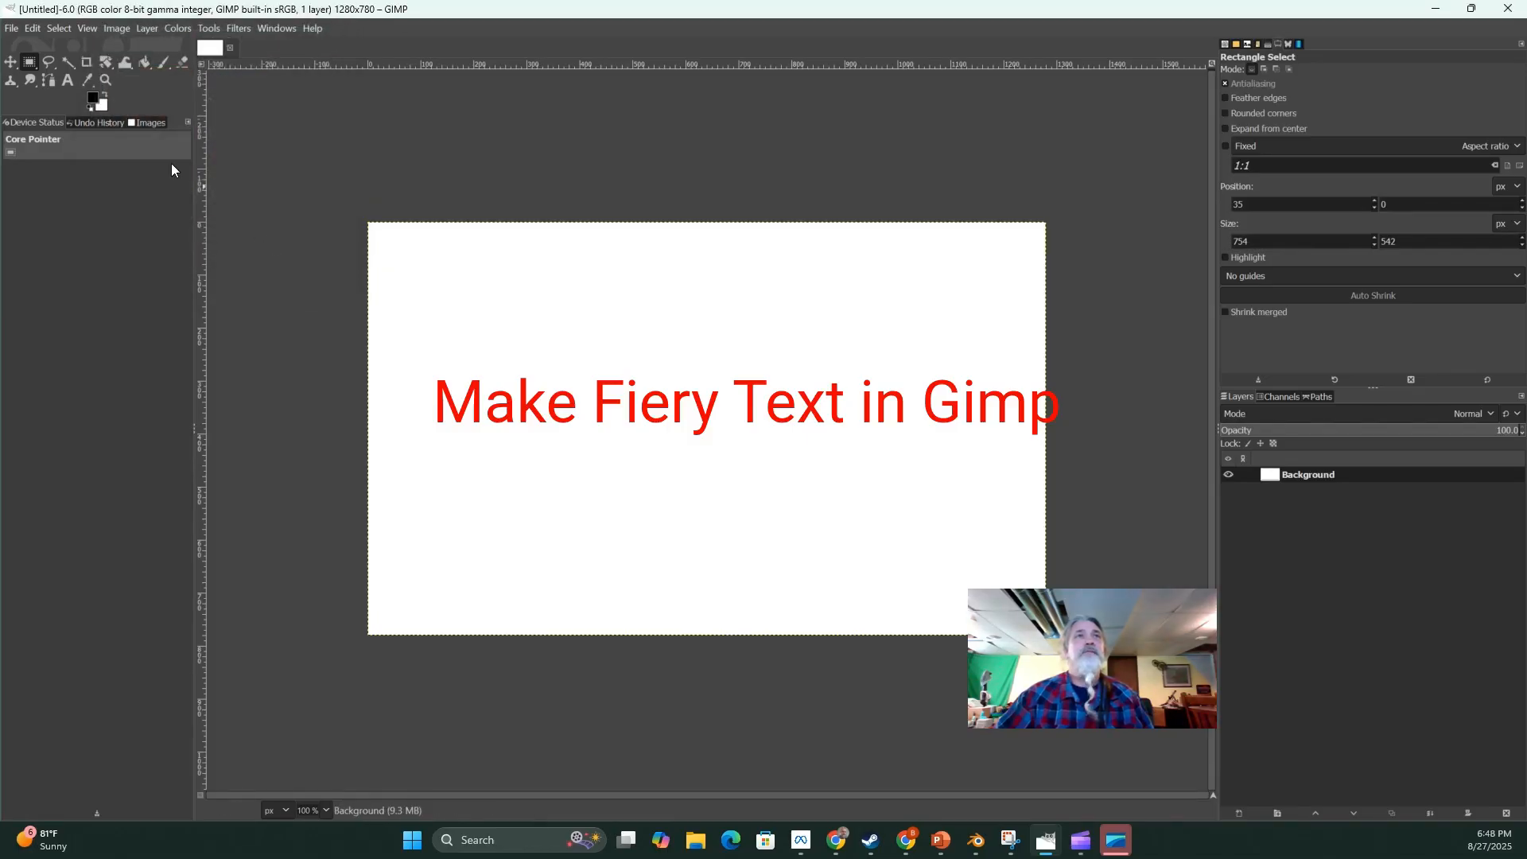
{"action": "left_click", "coordinate": [144, 61]}
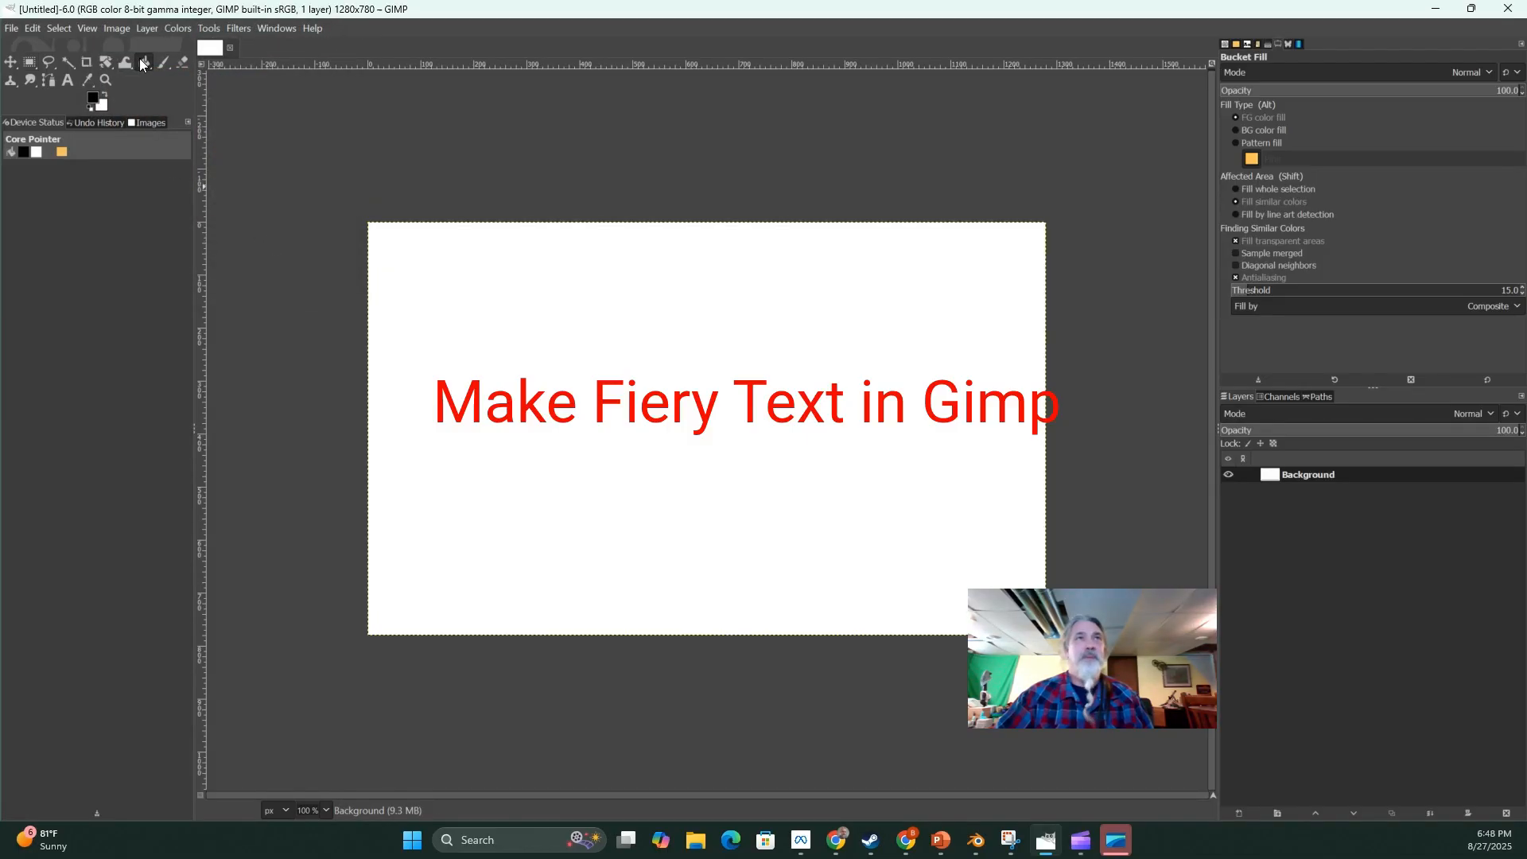
{"action": "left_click", "coordinate": [633, 345]}
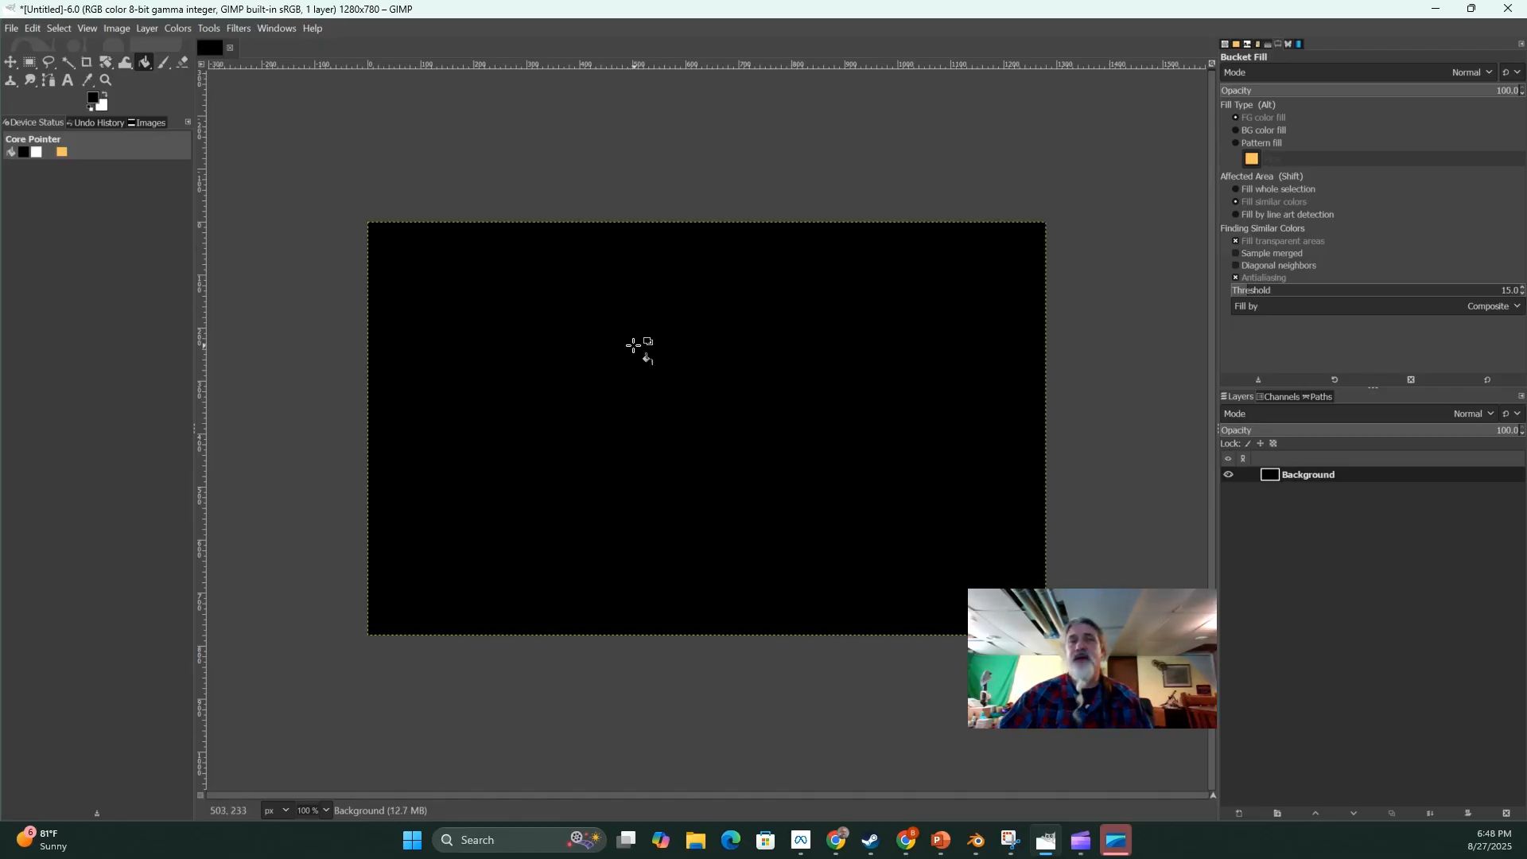
Step: Add the white text "Fireball" in Rockwell Extra Bold at 200 px across the black canvas, enlarging its text box
{"action": "left_click", "coordinate": [68, 79]}
{"action": "left_click", "coordinate": [102, 106]}
{"action": "mouse_move", "coordinate": [102, 96]}
{"action": "left_mouse_down"}
{"action": "mouse_move", "coordinate": [103, 57]}
{"action": "mouse_move", "coordinate": [96, 67]}
{"action": "left_mouse_up"}
{"action": "left_click", "coordinate": [272, 250]}
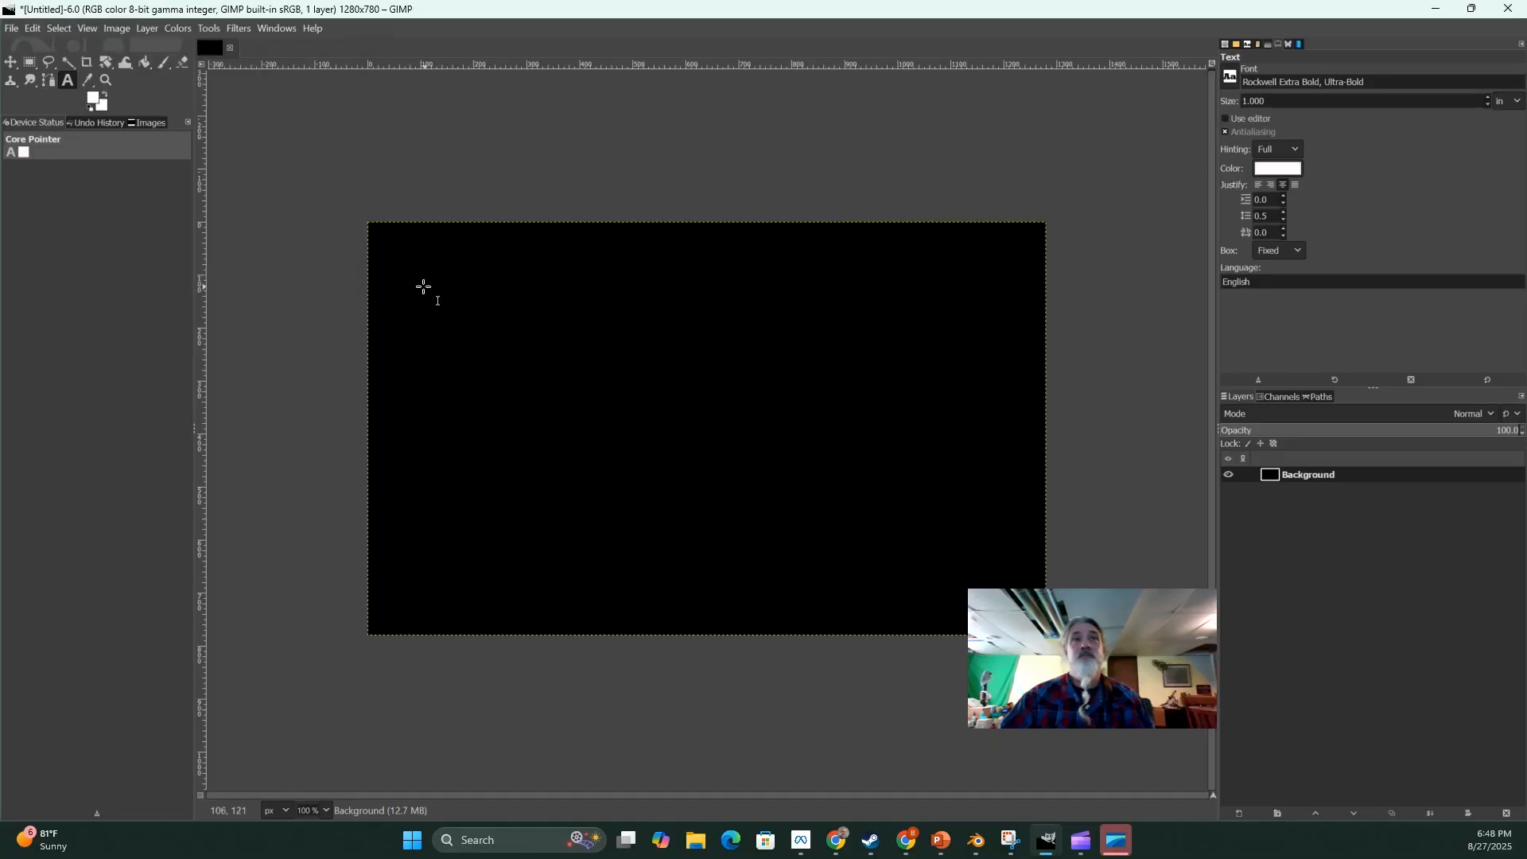
{"action": "left_click_drag", "start_coordinate": [423, 290], "coordinate": [982, 541]}
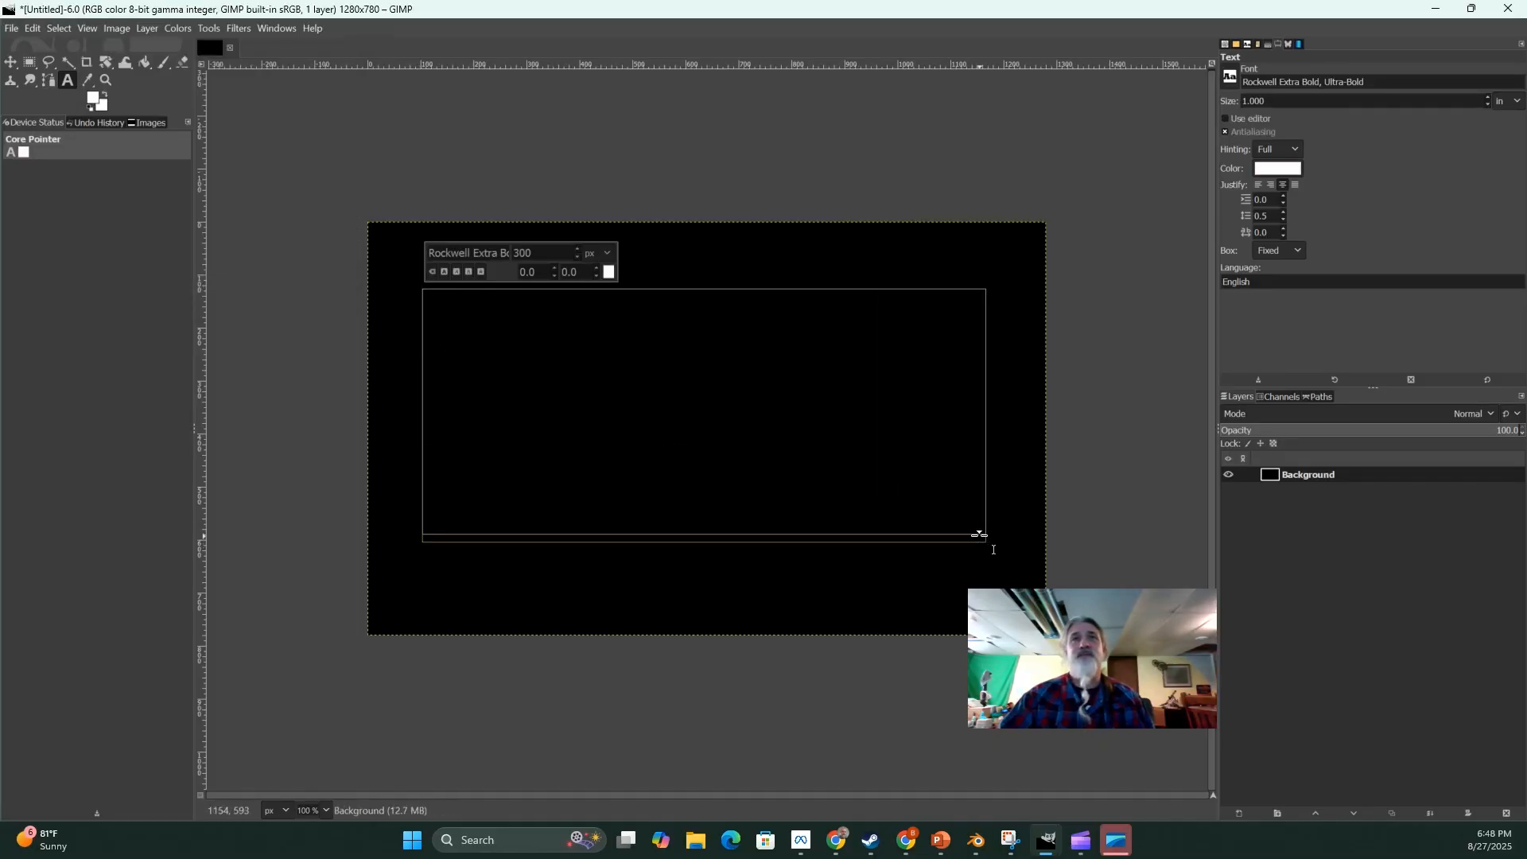
{"action": "left_click_drag", "start_coordinate": [541, 252], "coordinate": [500, 251]}
{"action": "type", "text": "2"}
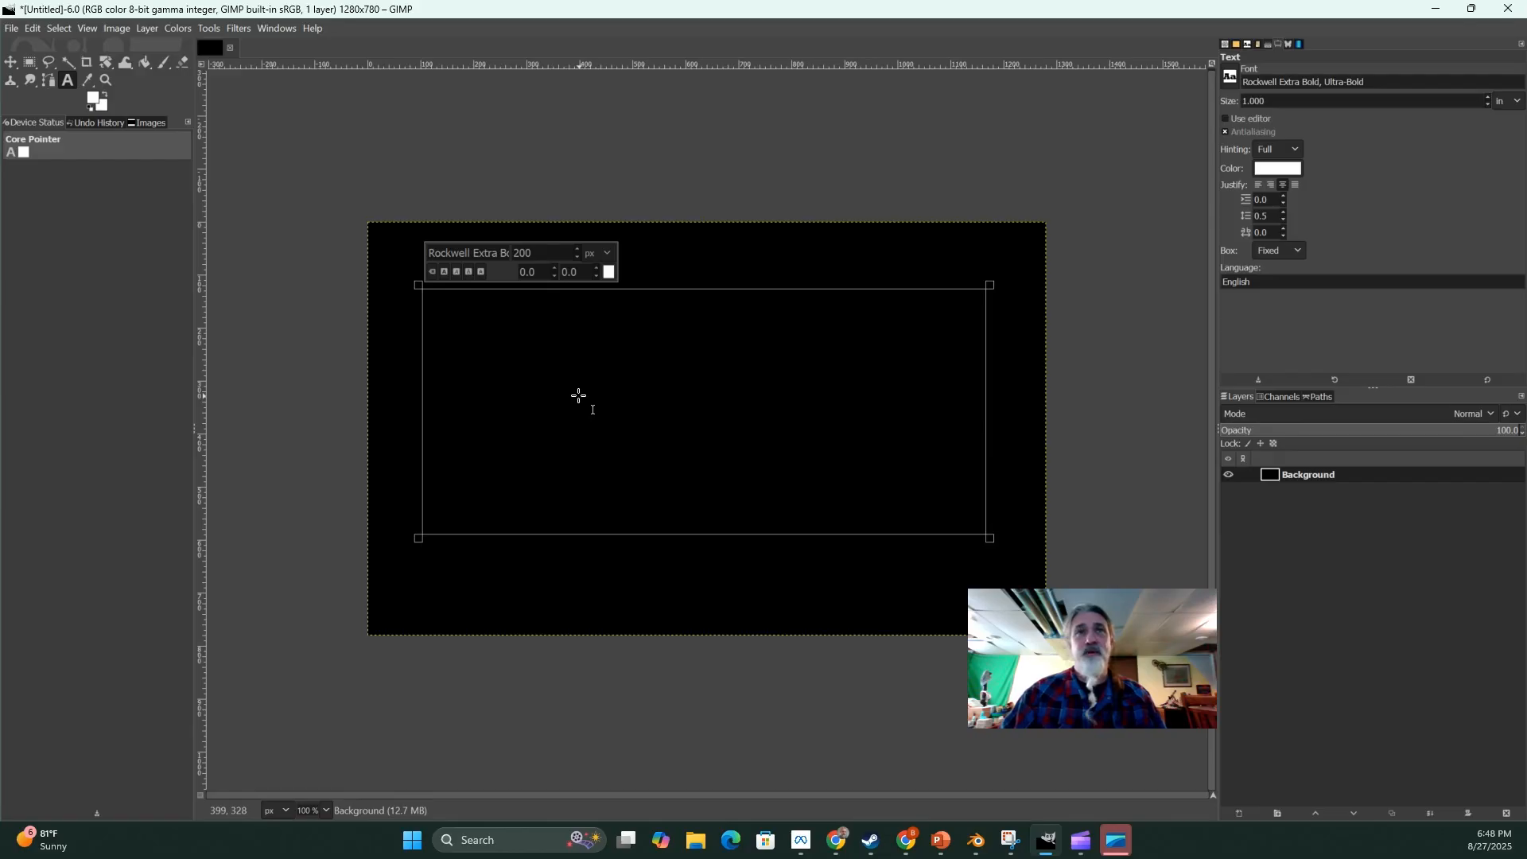
{"action": "type", "text": "F"}
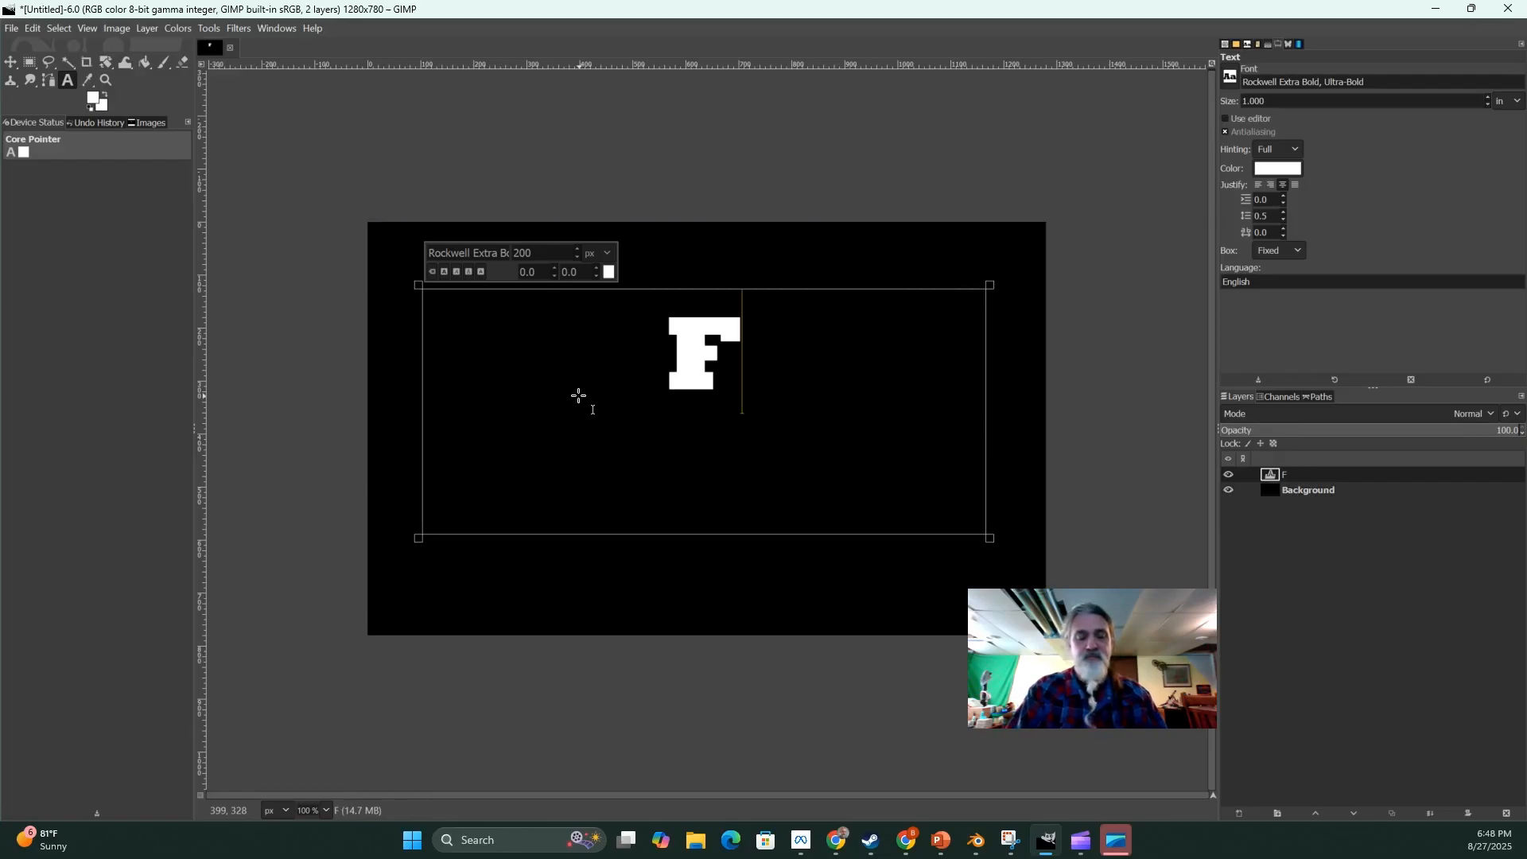
{"action": "type", "text": "ireball"}
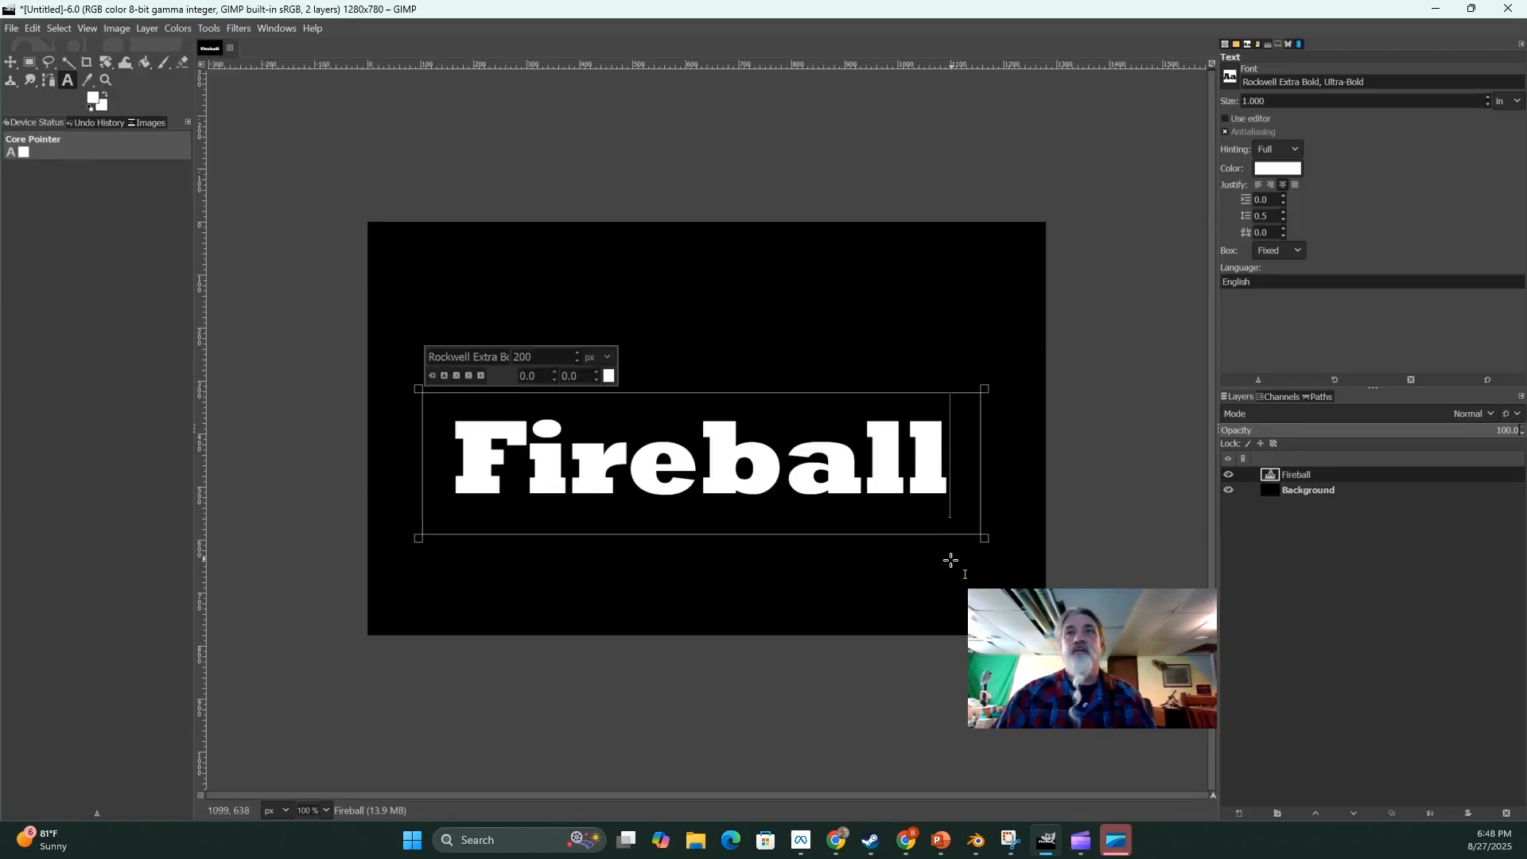
{"action": "left_click_drag", "start_coordinate": [984, 539], "coordinate": [1005, 580]}
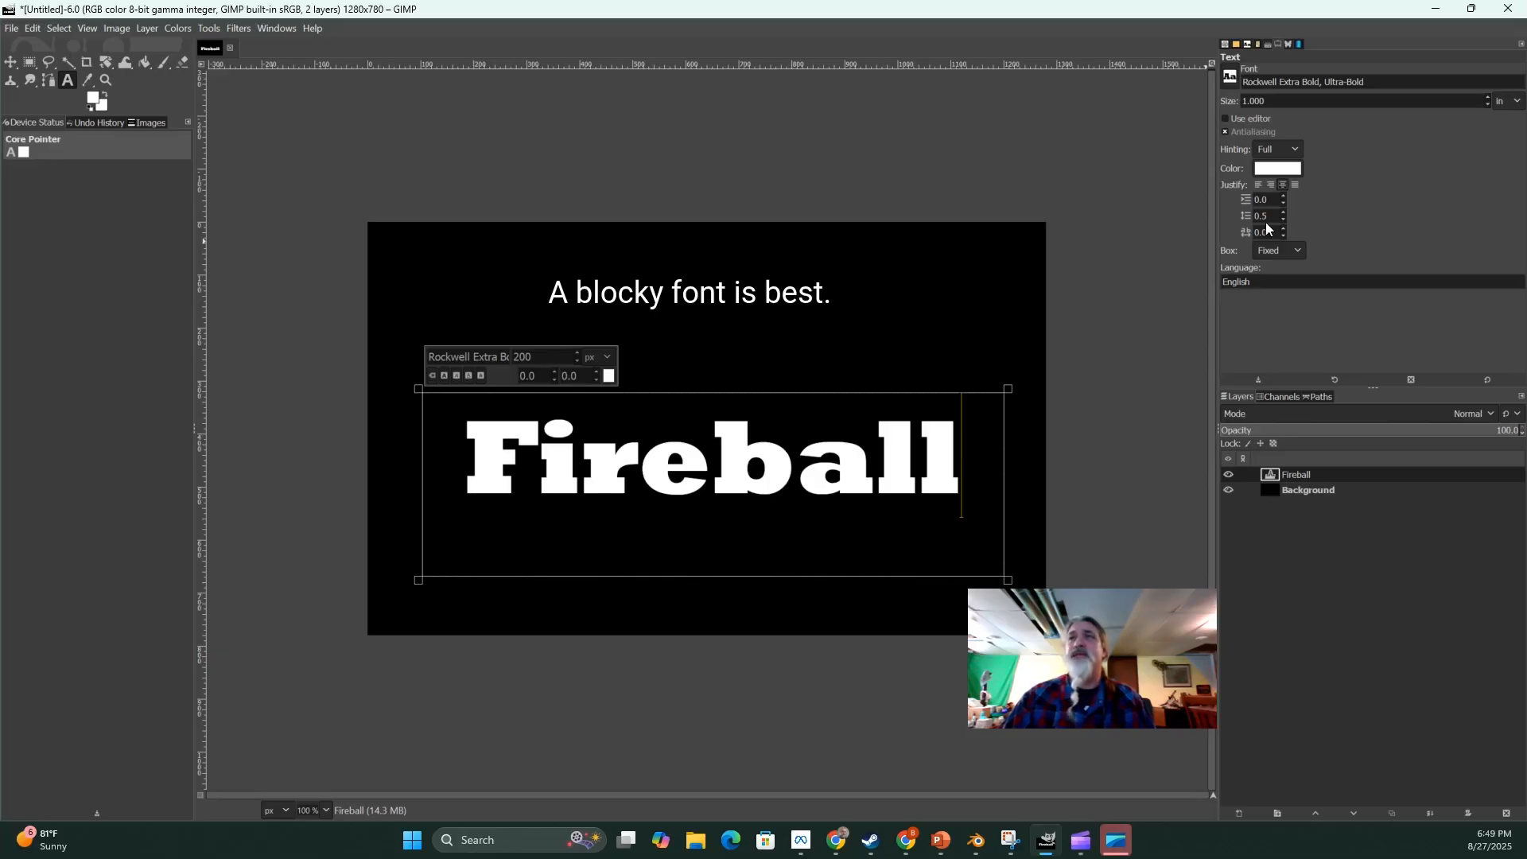
Step: Merge the Fireball text layer down into the background
{"action": "right_click", "coordinate": [1309, 479]}
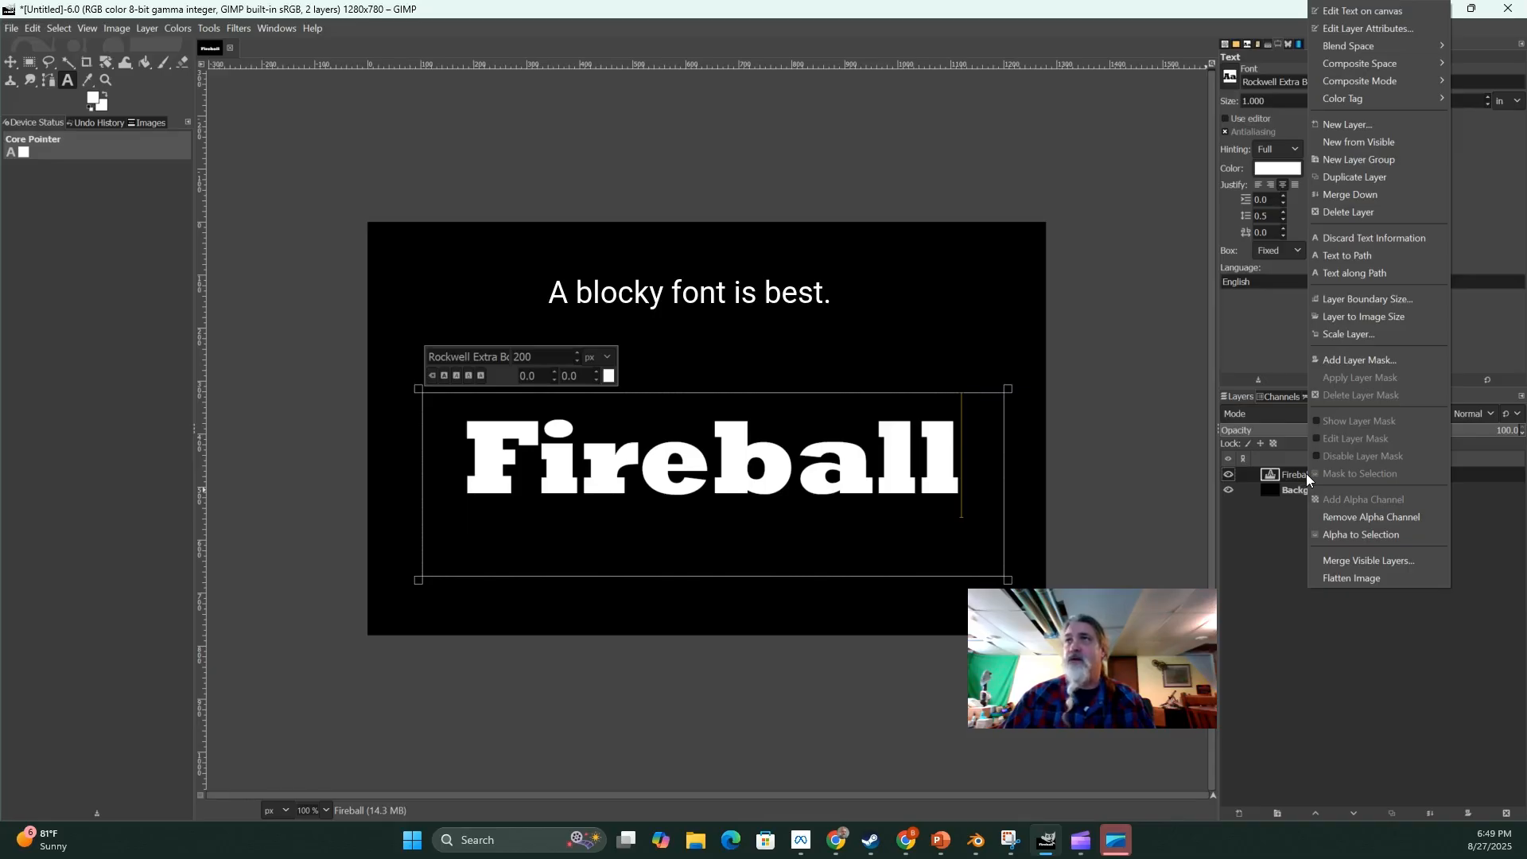
{"action": "left_click", "coordinate": [1336, 193]}
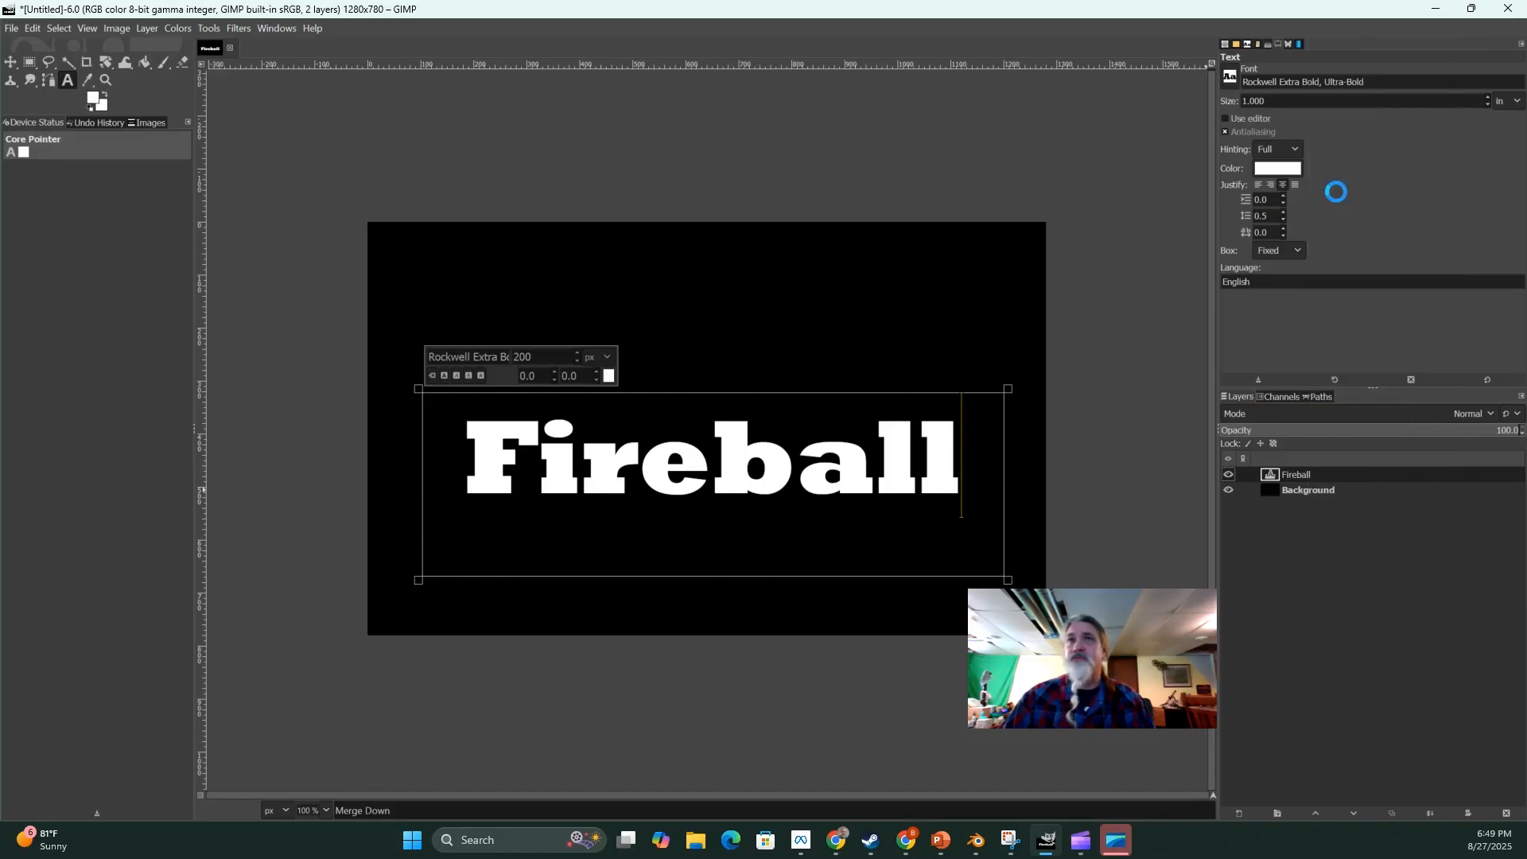
Step: Using the Smudge tool at hardness 52, pull flames upward from the top of the F, enlarging the brush to size 38
{"action": "left_click", "coordinate": [30, 81]}
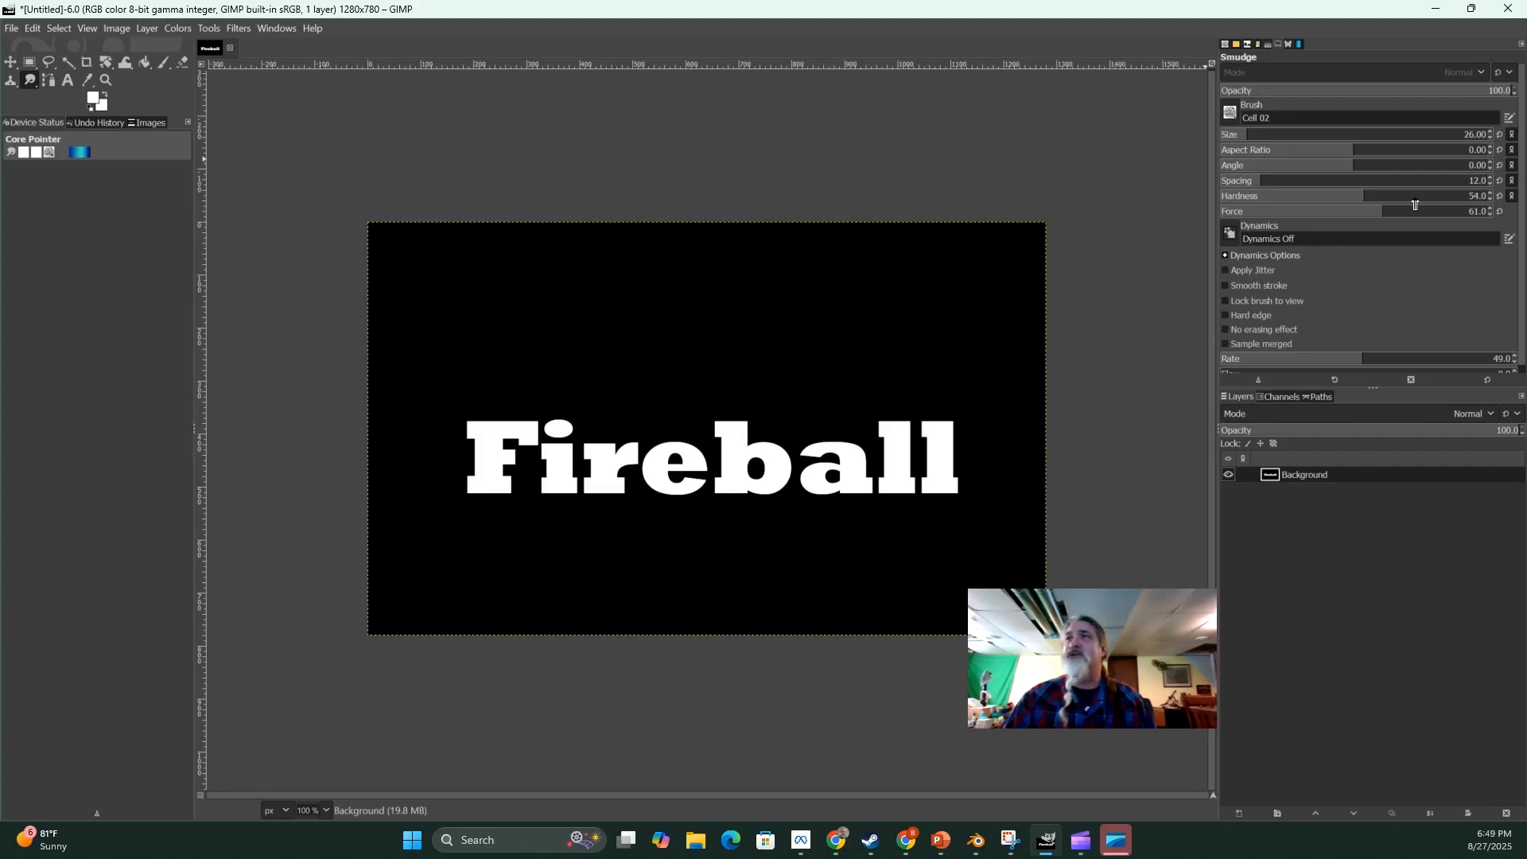
{"action": "left_click", "coordinate": [1362, 203]}
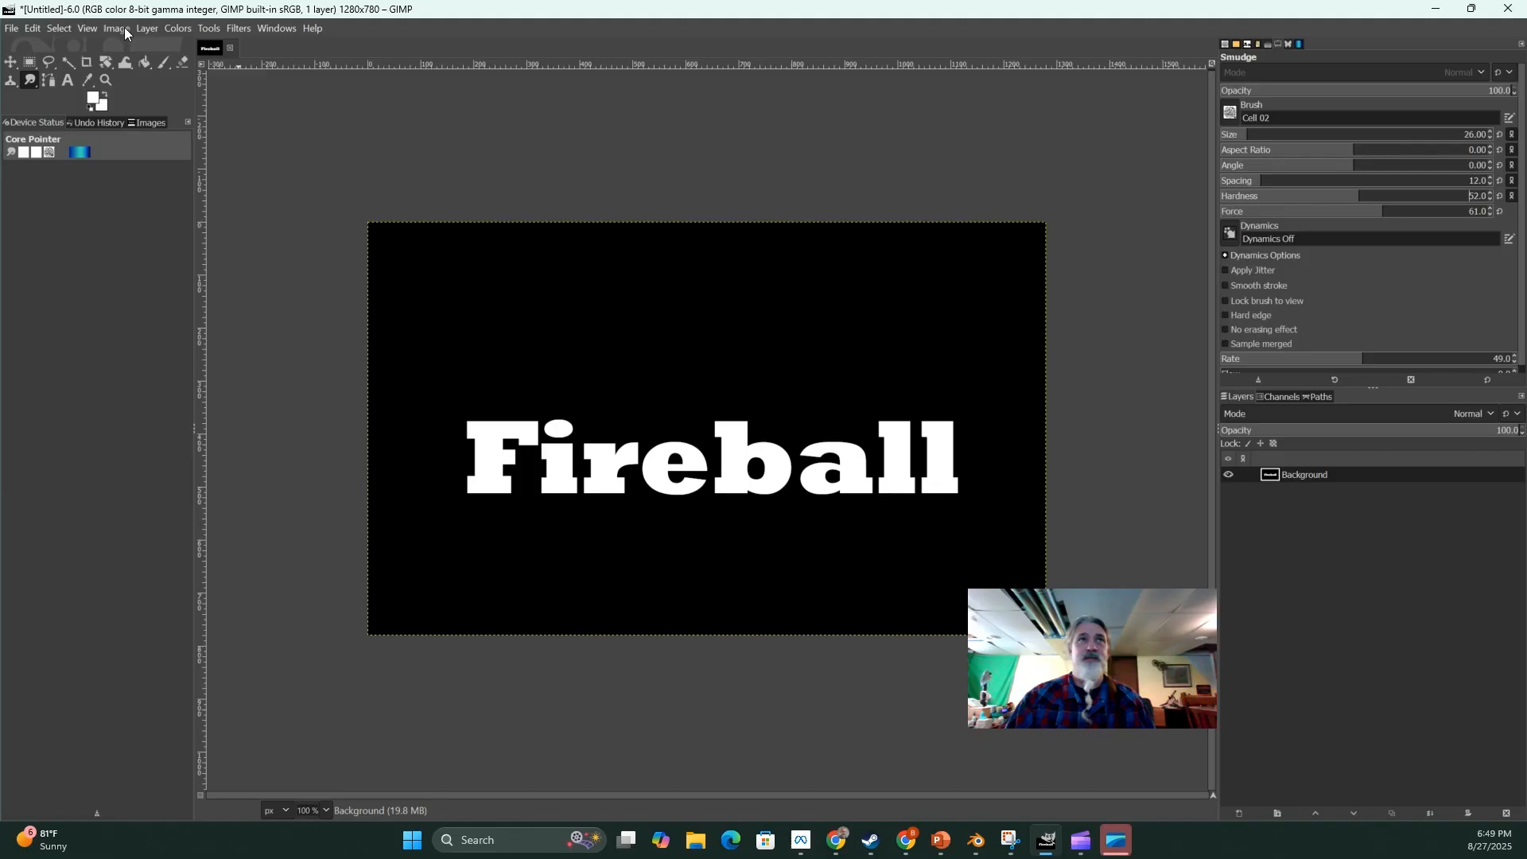
{"action": "left_click", "coordinate": [93, 31]}
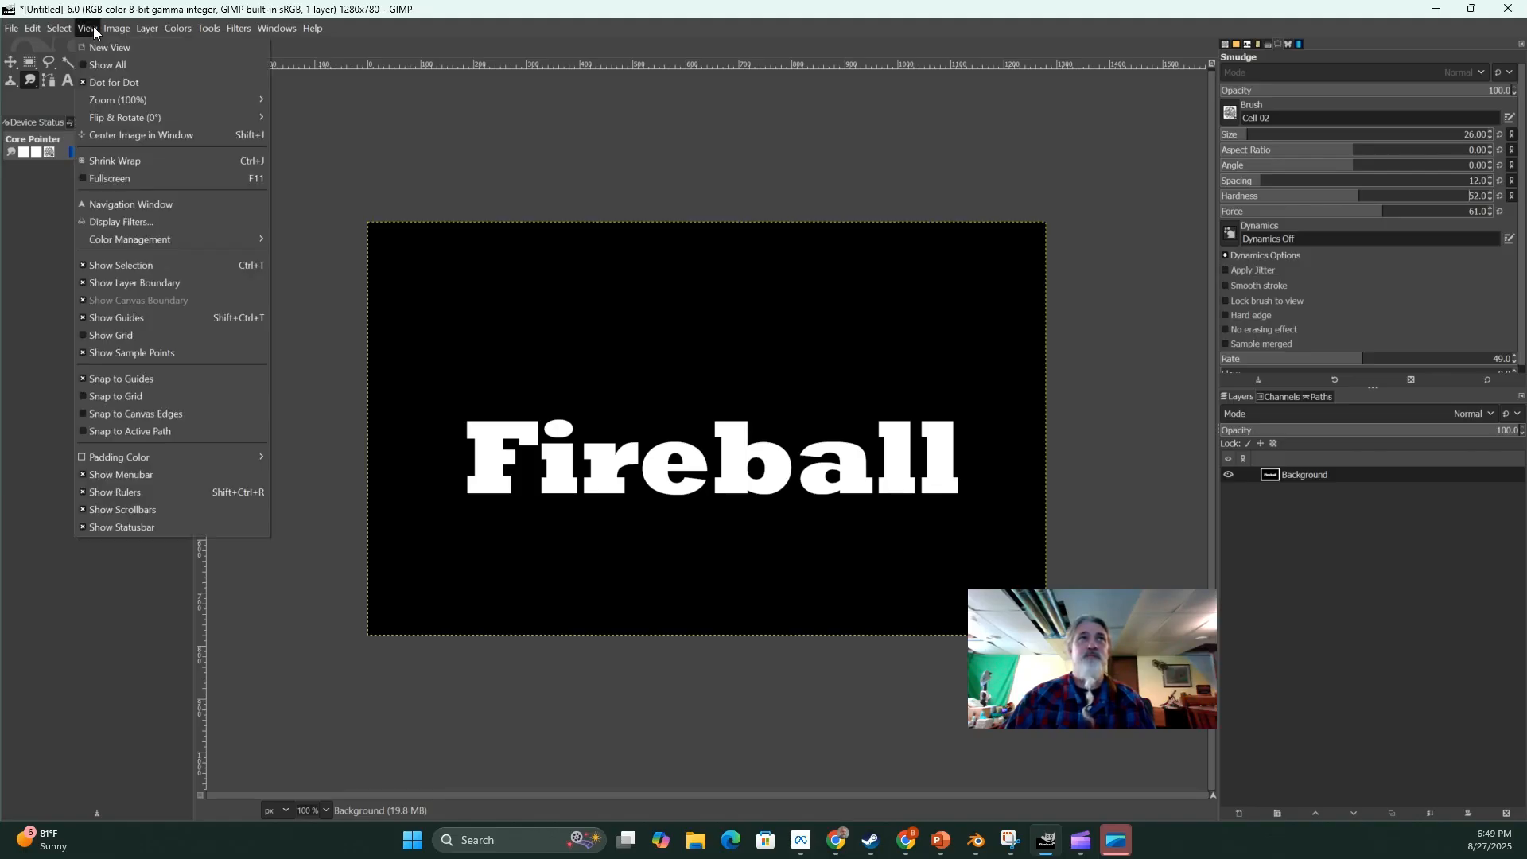
{"action": "mouse_move", "coordinate": [129, 102]}
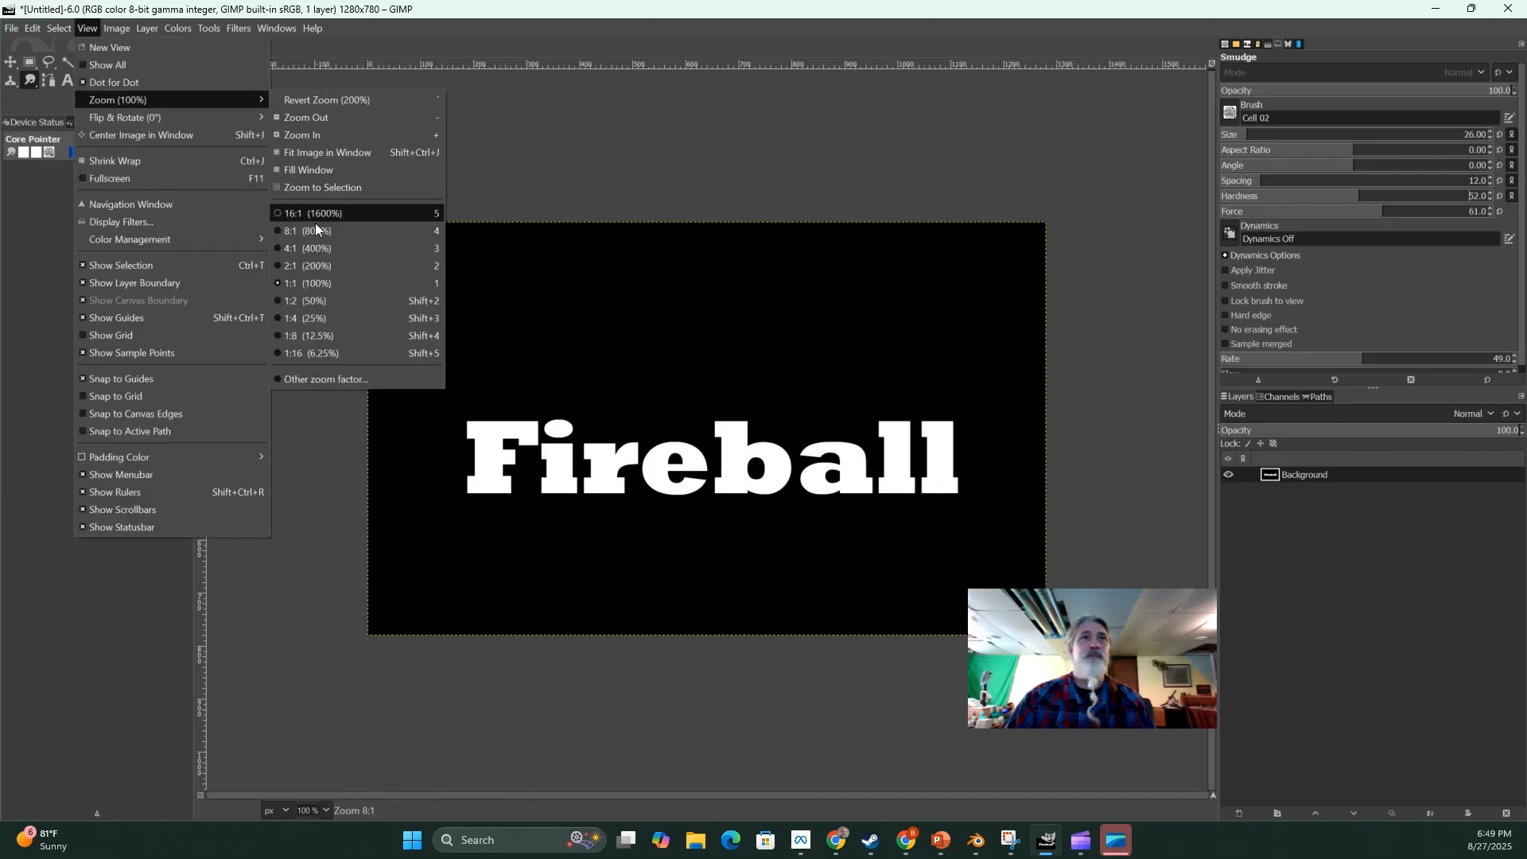
{"action": "left_click", "coordinate": [322, 269]}
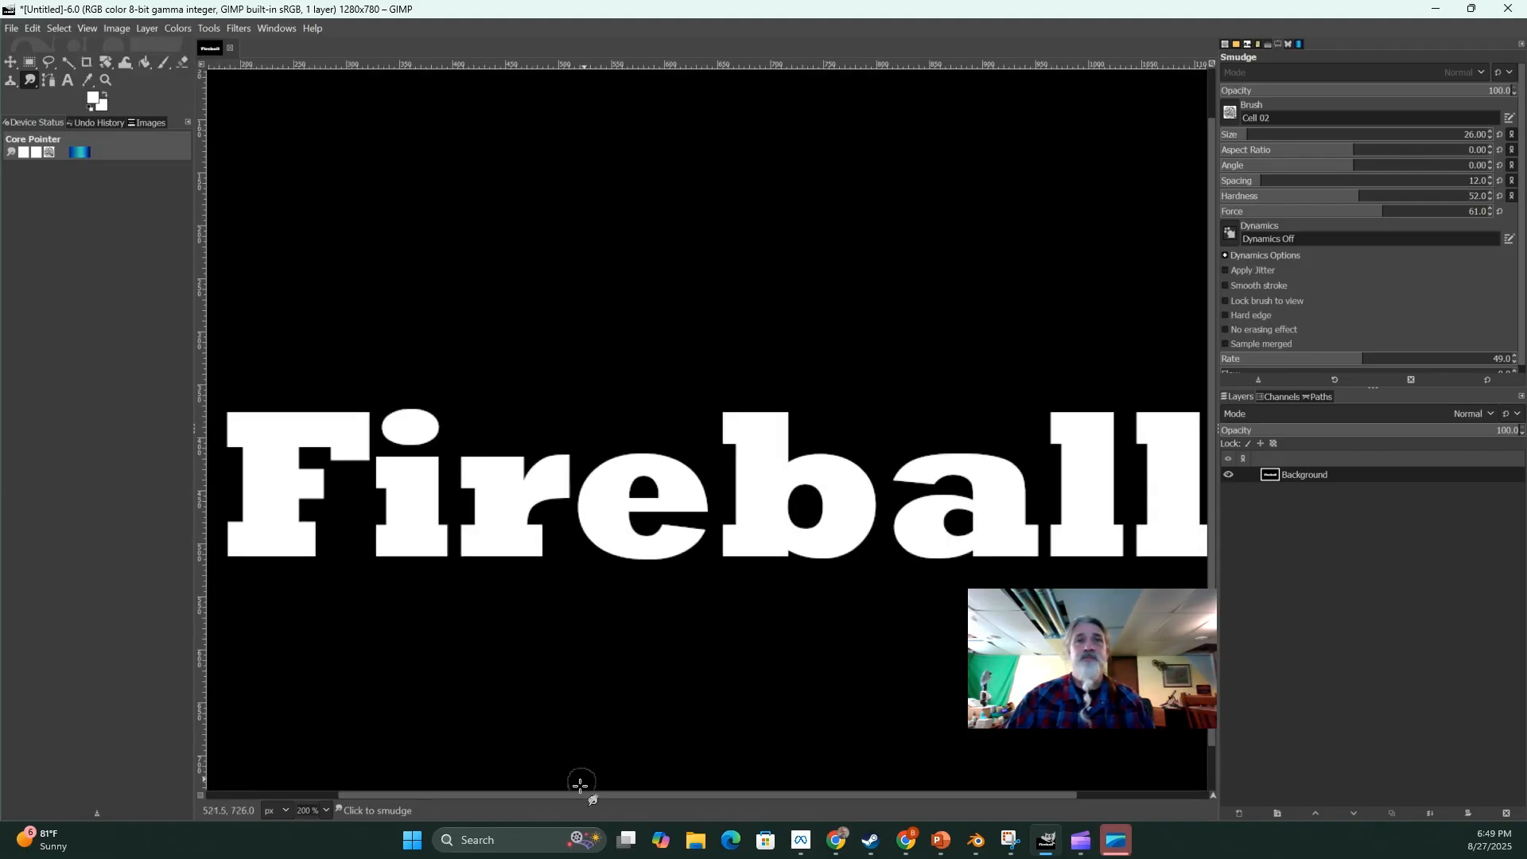
{"action": "left_click_drag", "start_coordinate": [365, 414], "coordinate": [382, 351]}
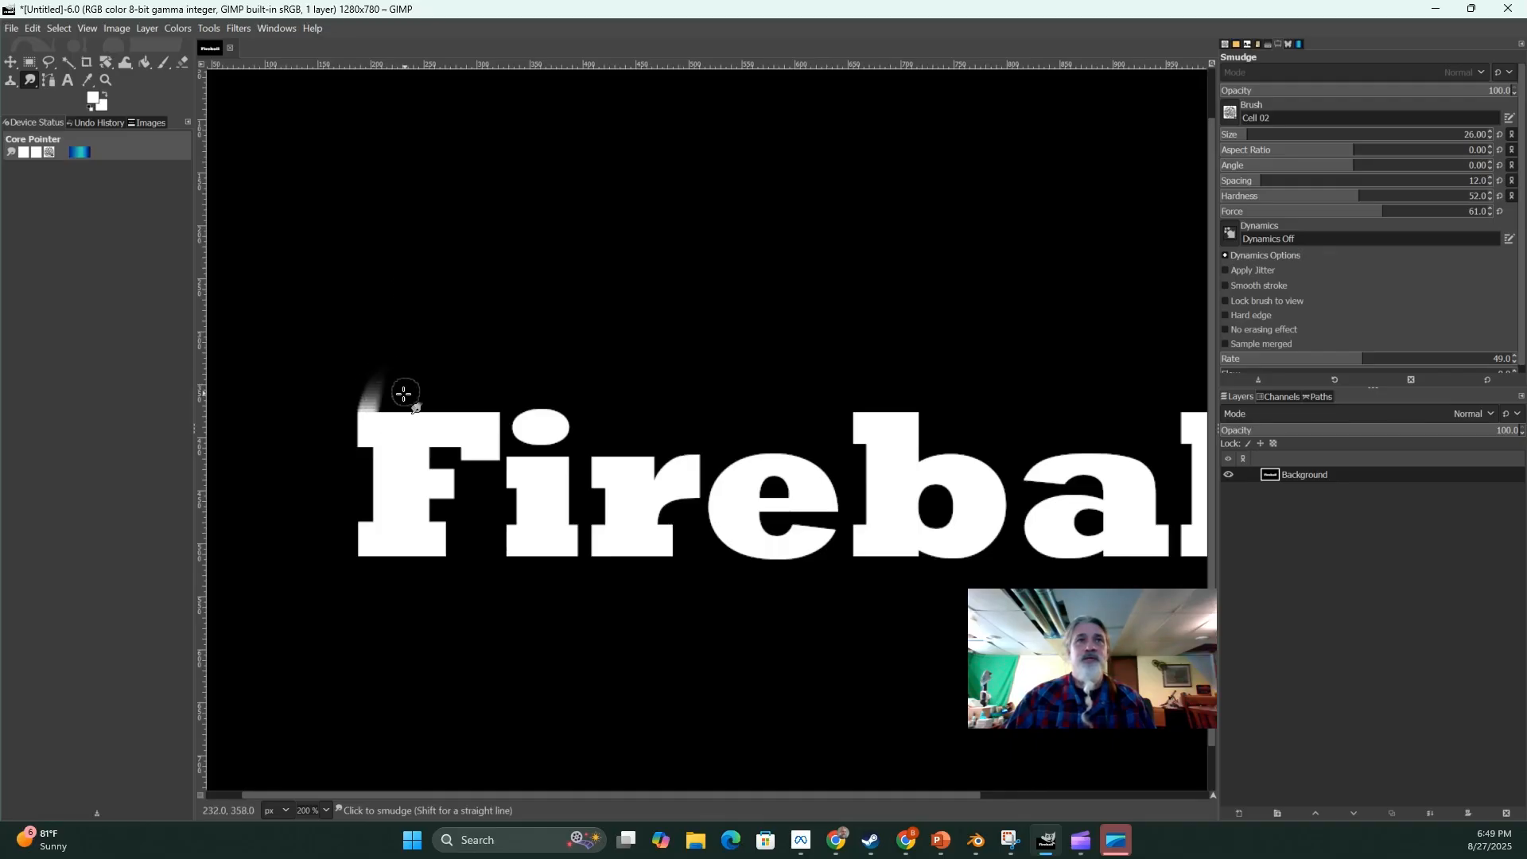
{"action": "left_click_drag", "start_coordinate": [385, 426], "coordinate": [398, 308]}
{"action": "left_click_drag", "start_coordinate": [489, 415], "coordinate": [471, 360]}
{"action": "left_click_drag", "start_coordinate": [452, 419], "coordinate": [447, 344]}
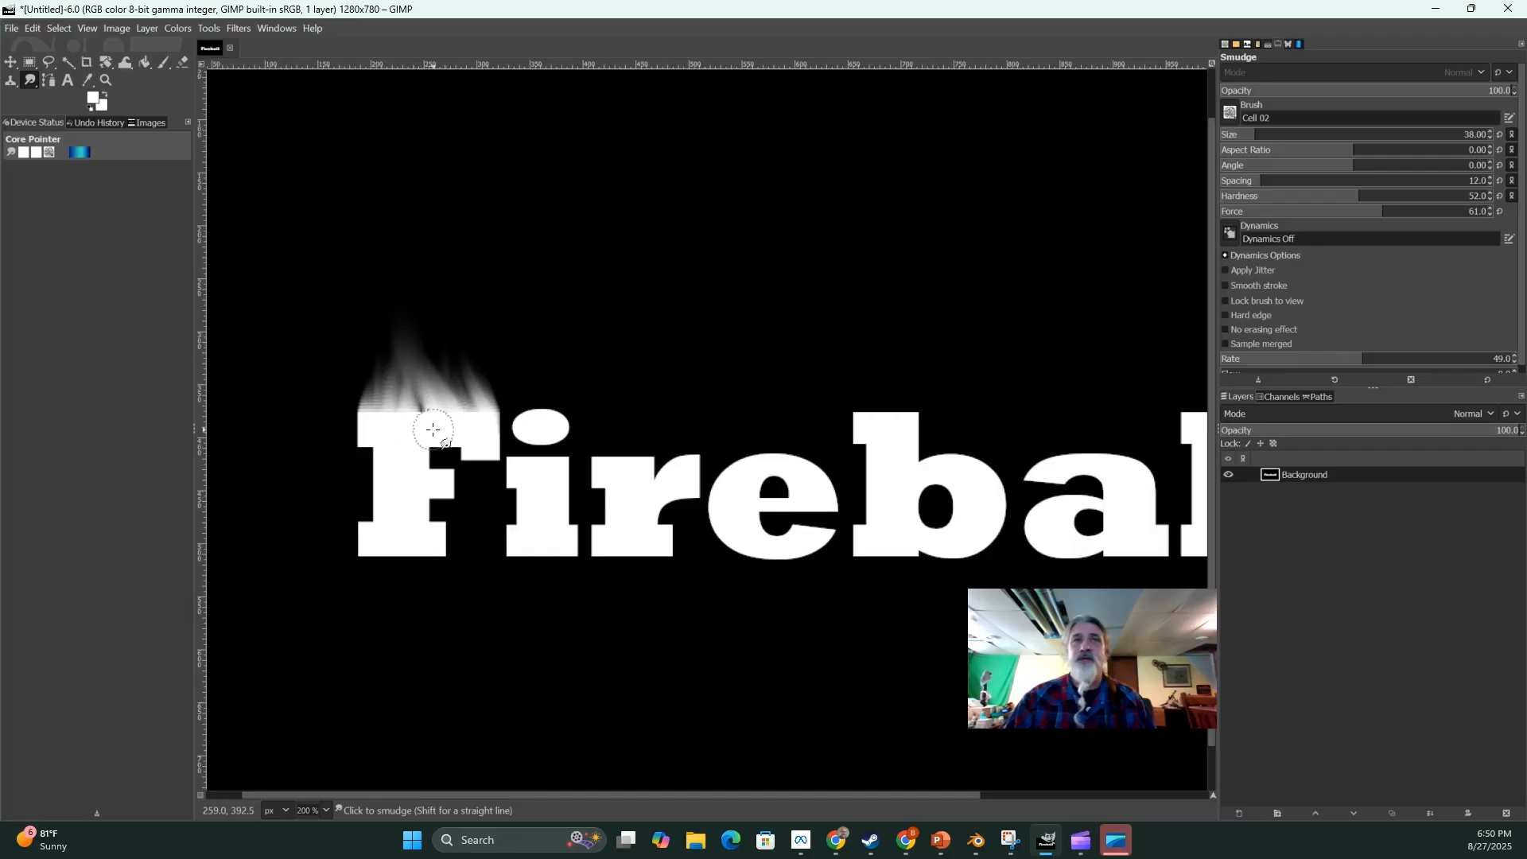
{"action": "mouse_move", "coordinate": [428, 427]}
{"action": "left_mouse_down"}
{"action": "mouse_move", "coordinate": [429, 387]}
{"action": "mouse_move", "coordinate": [481, 263]}
{"action": "left_mouse_up"}
{"action": "left_click_drag", "start_coordinate": [453, 422], "coordinate": [443, 146]}
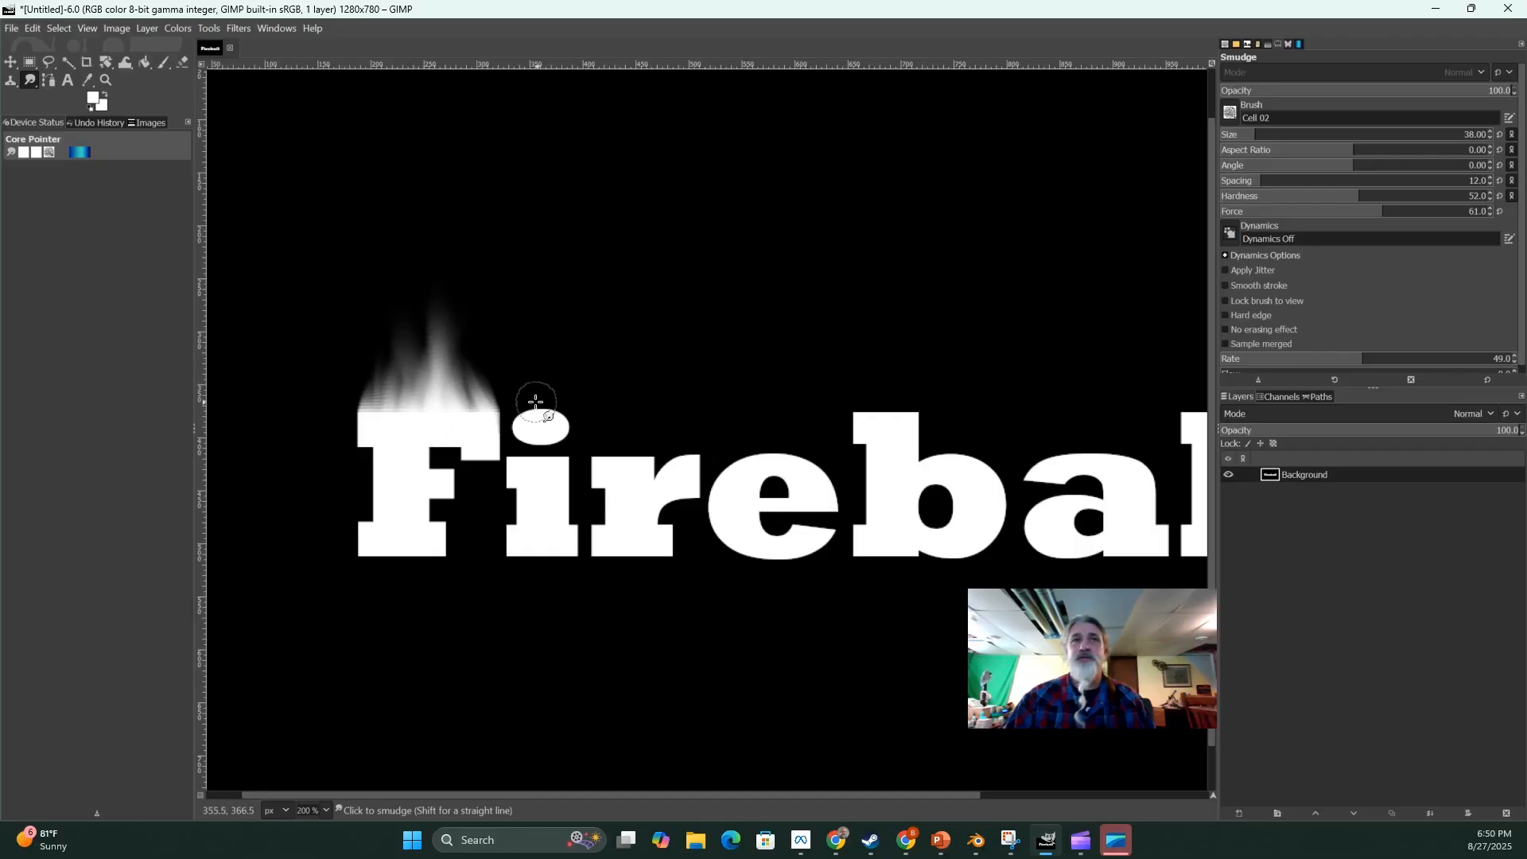
Step: Smudge flame streaks upward from the dot of the i and the top of the r
{"action": "left_click_drag", "start_coordinate": [526, 417], "coordinate": [596, 340]}
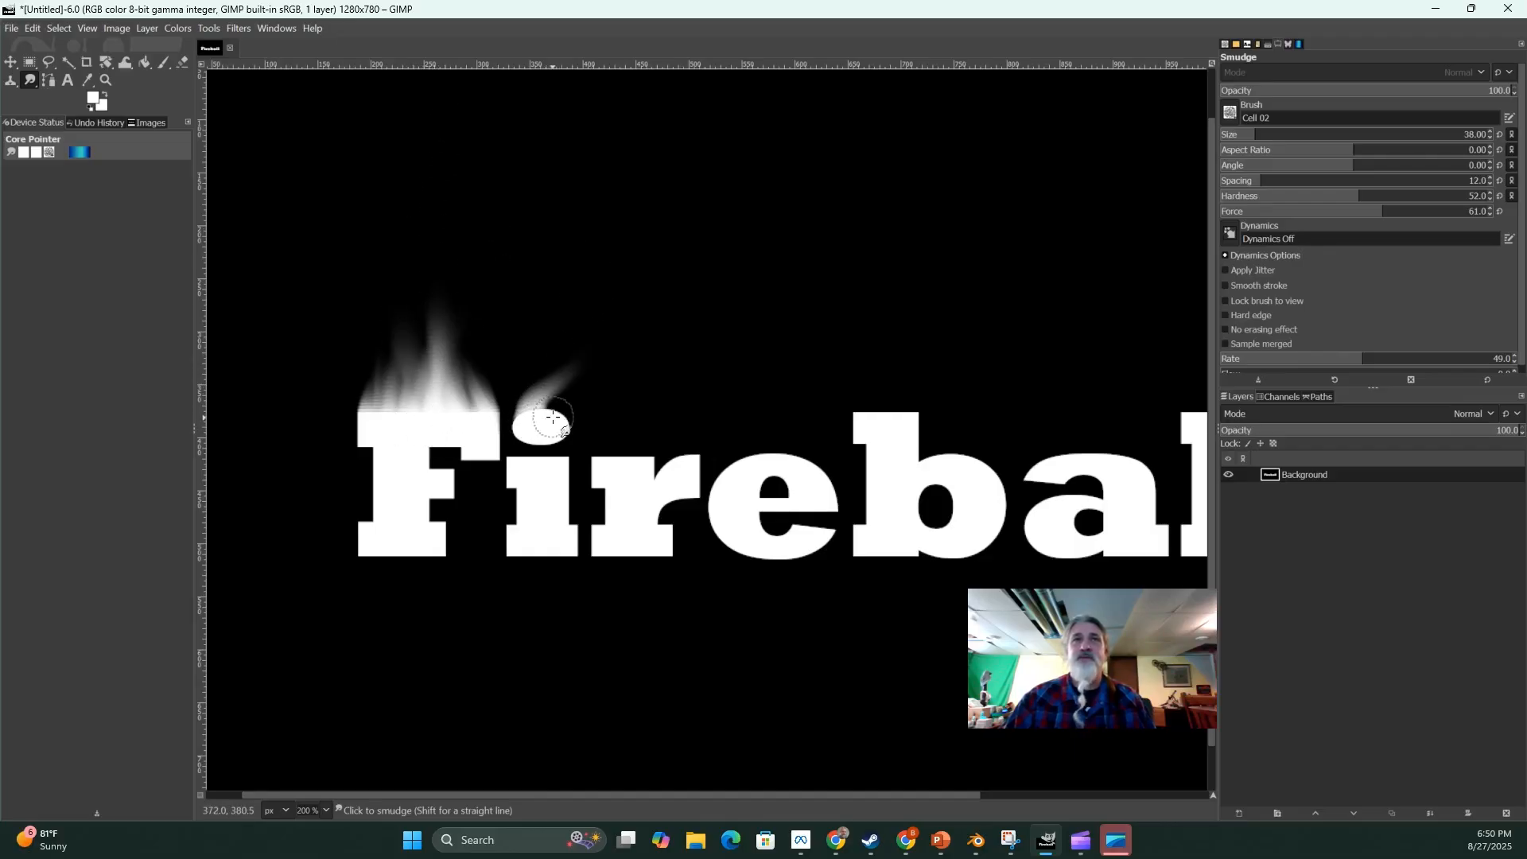
{"action": "left_click_drag", "start_coordinate": [545, 417], "coordinate": [609, 355]}
{"action": "left_click_drag", "start_coordinate": [608, 481], "coordinate": [646, 378]}
{"action": "left_click_drag", "start_coordinate": [677, 469], "coordinate": [720, 386]}
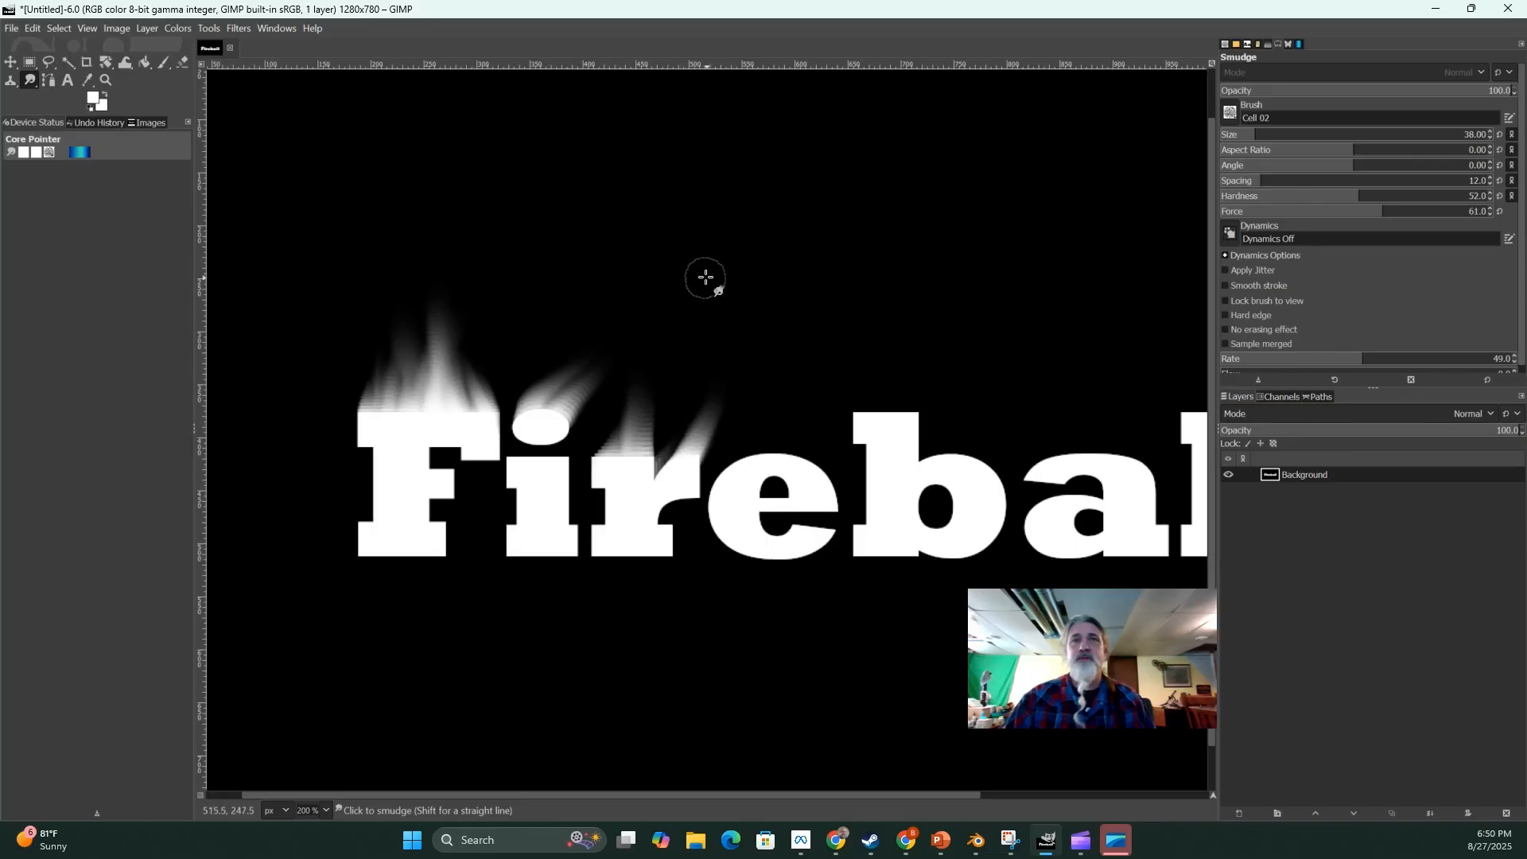
{"action": "left_click_drag", "start_coordinate": [654, 478], "coordinate": [649, 342]}
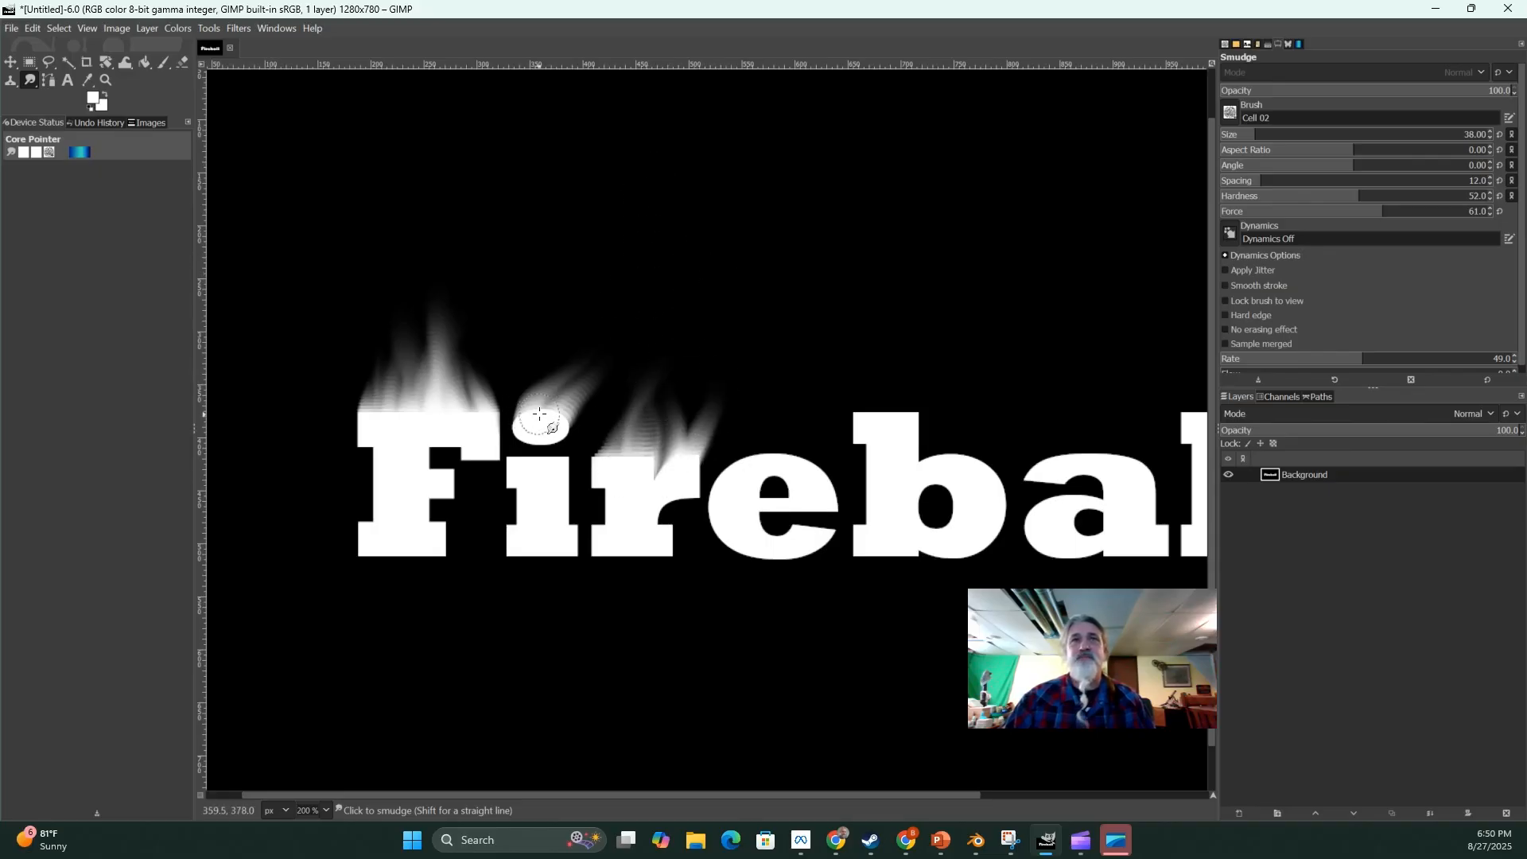
{"action": "left_click_drag", "start_coordinate": [538, 416], "coordinate": [576, 341]}
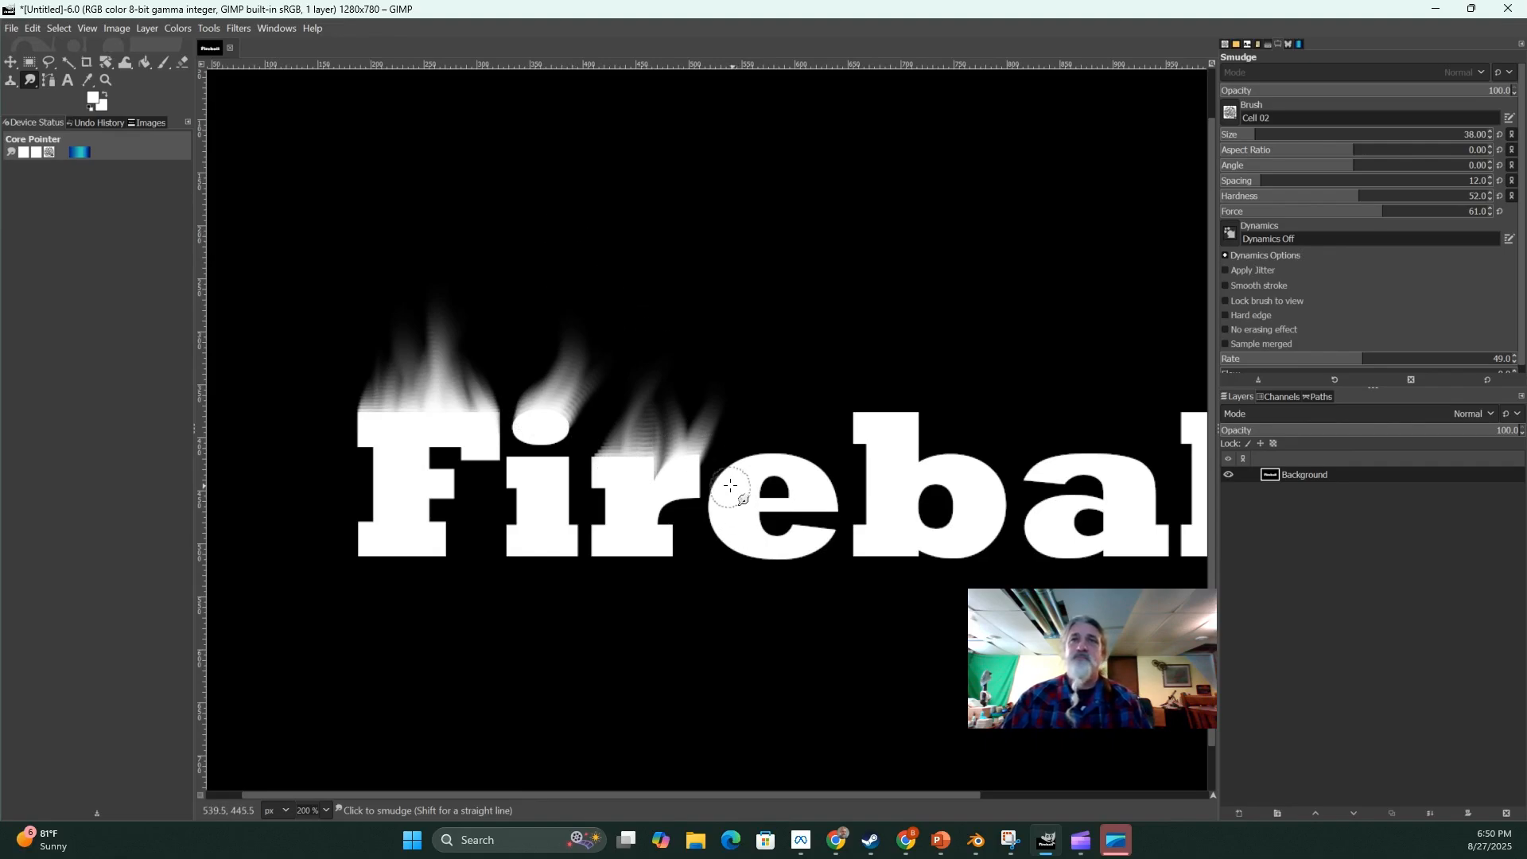
Step: Smudge overlapping flame streaks upward from the top curve of the e
{"action": "left_click_drag", "start_coordinate": [731, 496], "coordinate": [765, 398]}
{"action": "left_click_drag", "start_coordinate": [819, 474], "coordinate": [791, 350]}
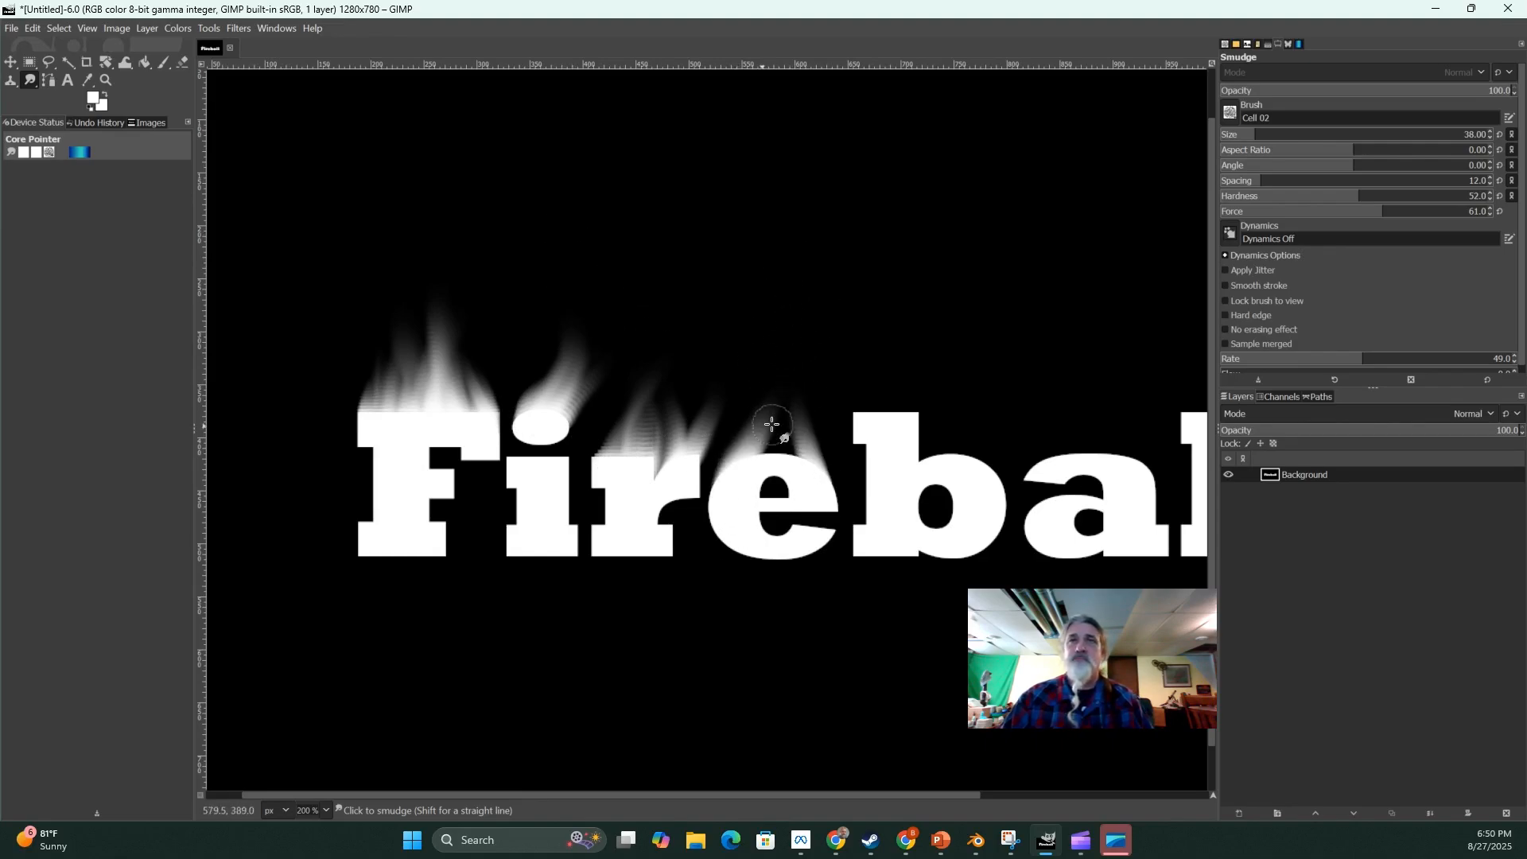
{"action": "left_click_drag", "start_coordinate": [777, 443], "coordinate": [777, 351]}
{"action": "mouse_move", "coordinate": [746, 468]}
{"action": "left_mouse_down"}
{"action": "mouse_move", "coordinate": [789, 412]}
{"action": "mouse_move", "coordinate": [819, 298]}
{"action": "left_mouse_up"}
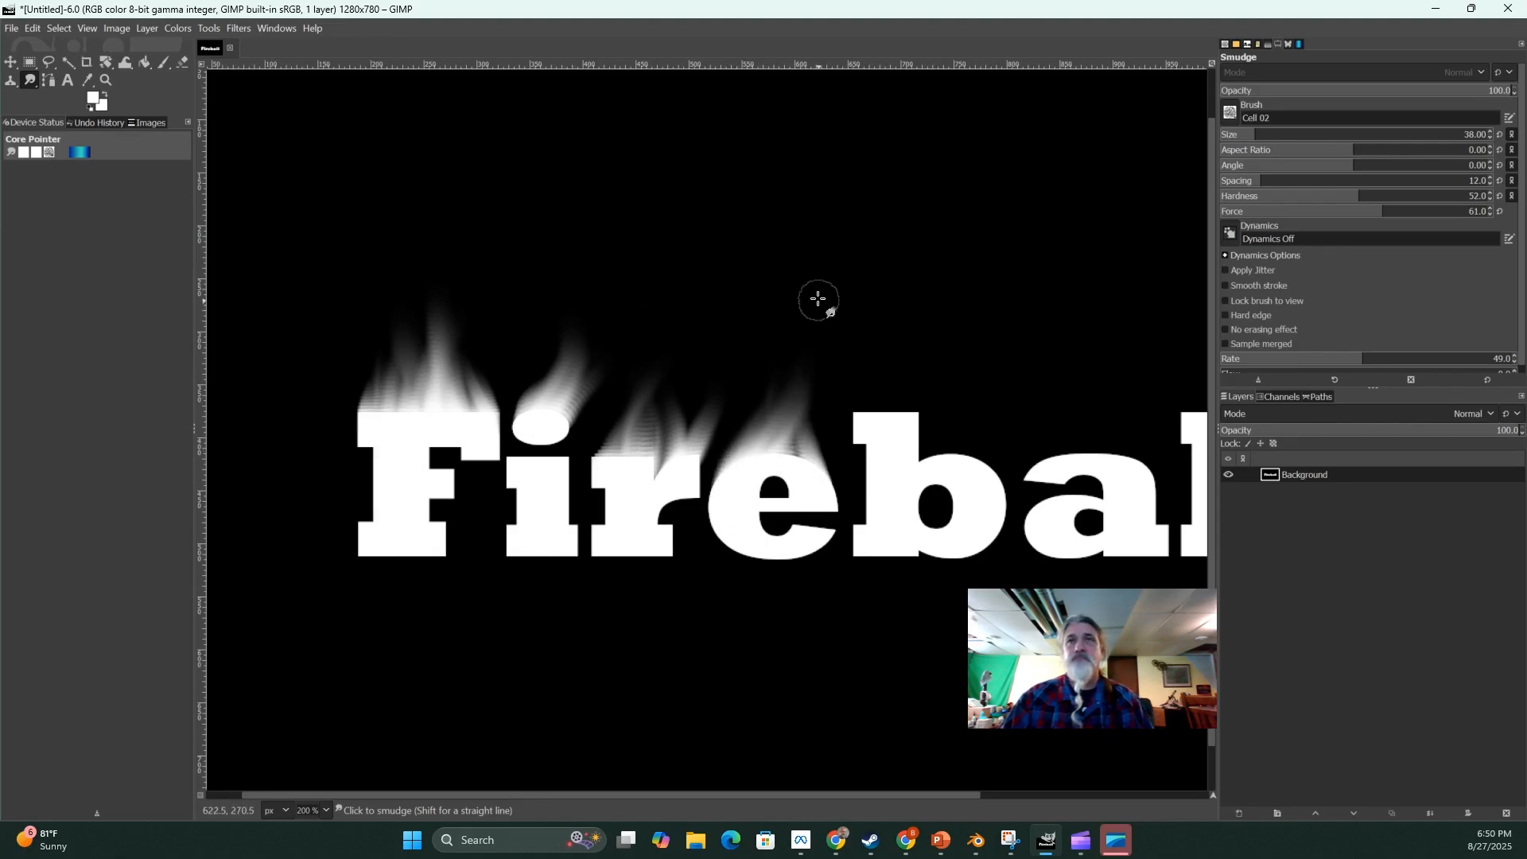
{"action": "left_click_drag", "start_coordinate": [800, 467], "coordinate": [805, 365]}
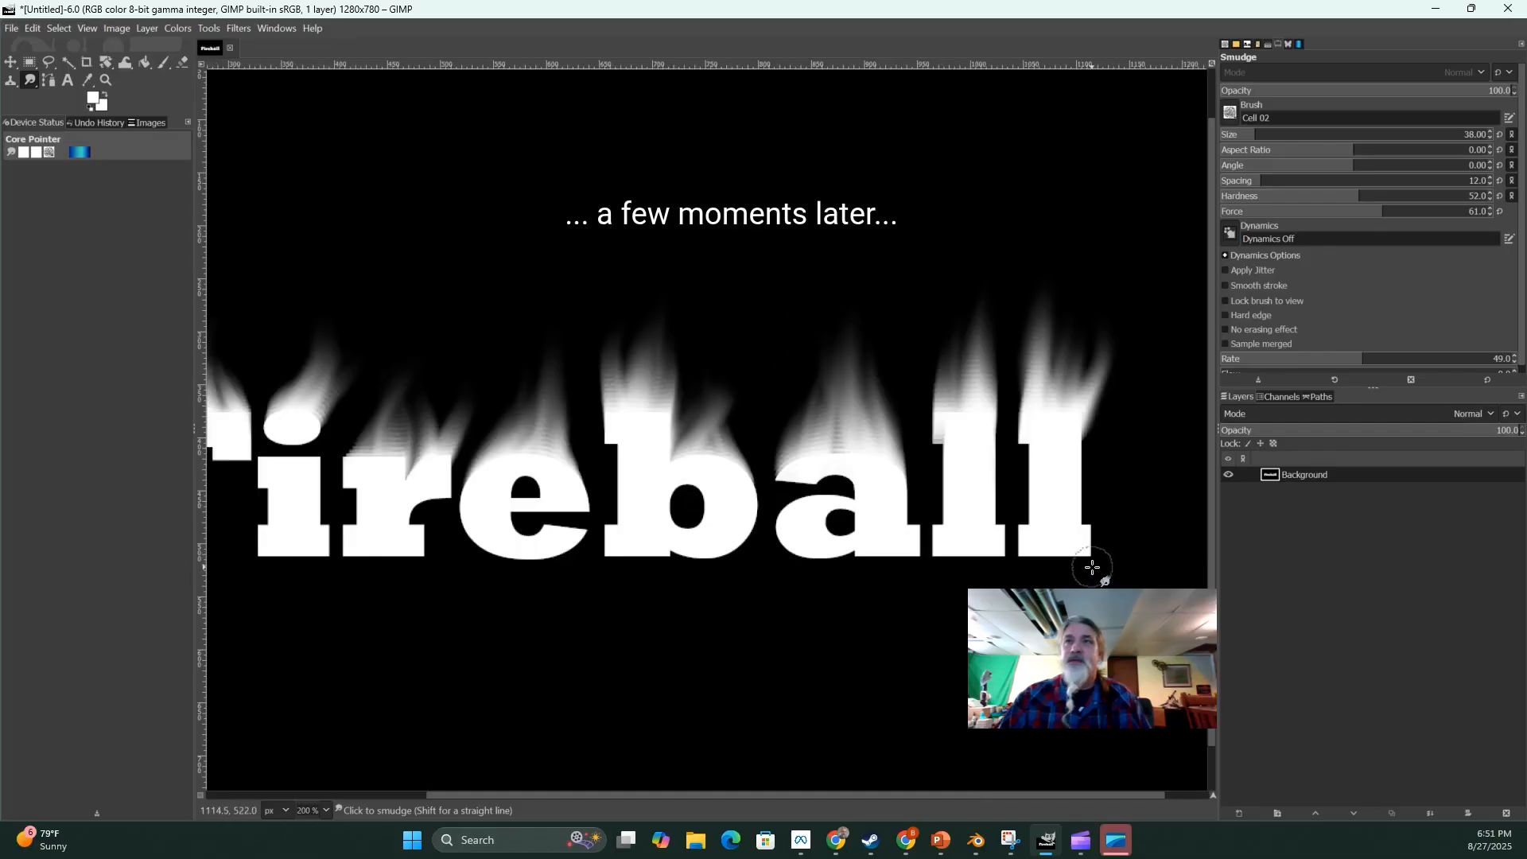
Step: Smudge the bottom edges of the two l's and the a upward into the letters
{"action": "left_click_drag", "start_coordinate": [1070, 527], "coordinate": [1067, 506]}
{"action": "mouse_move", "coordinate": [1042, 561]}
{"action": "left_mouse_down"}
{"action": "mouse_move", "coordinate": [1049, 518]}
{"action": "mouse_move", "coordinate": [1015, 574]}
{"action": "mouse_move", "coordinate": [1041, 500]}
{"action": "mouse_move", "coordinate": [1008, 564]}
{"action": "mouse_move", "coordinate": [1052, 483]}
{"action": "left_mouse_up"}
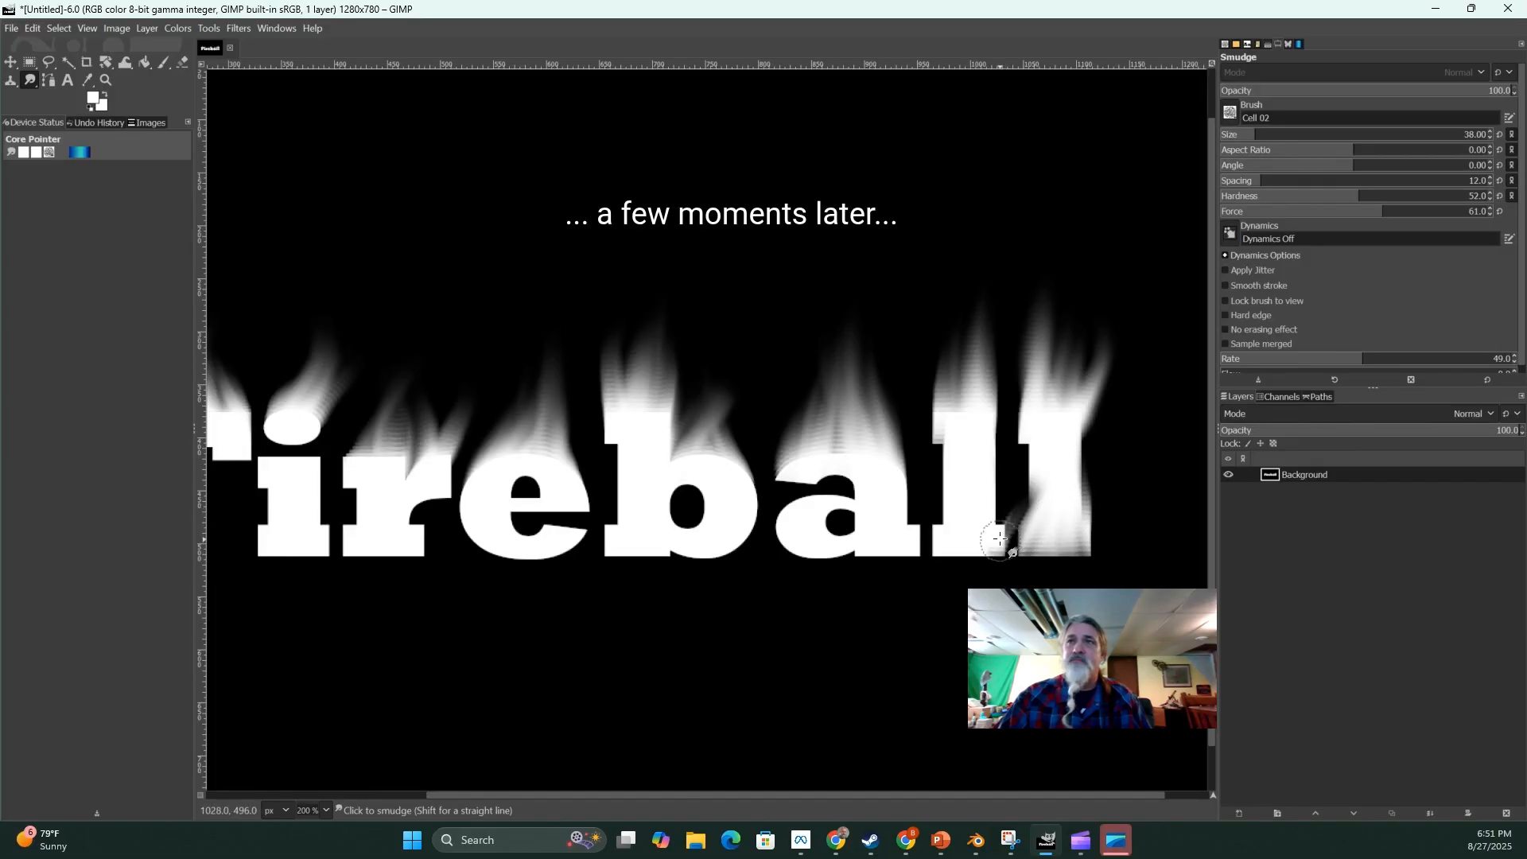
{"action": "mouse_move", "coordinate": [1004, 557]}
{"action": "left_mouse_down"}
{"action": "mouse_move", "coordinate": [936, 530]}
{"action": "mouse_move", "coordinate": [961, 489]}
{"action": "left_mouse_up"}
{"action": "mouse_move", "coordinate": [910, 562]}
{"action": "left_mouse_down"}
{"action": "mouse_move", "coordinate": [878, 516]}
{"action": "mouse_move", "coordinate": [874, 557]}
{"action": "mouse_move", "coordinate": [902, 570]}
{"action": "mouse_move", "coordinate": [885, 562]}
{"action": "mouse_move", "coordinate": [887, 525]}
{"action": "mouse_move", "coordinate": [852, 556]}
{"action": "mouse_move", "coordinate": [880, 504]}
{"action": "left_mouse_up"}
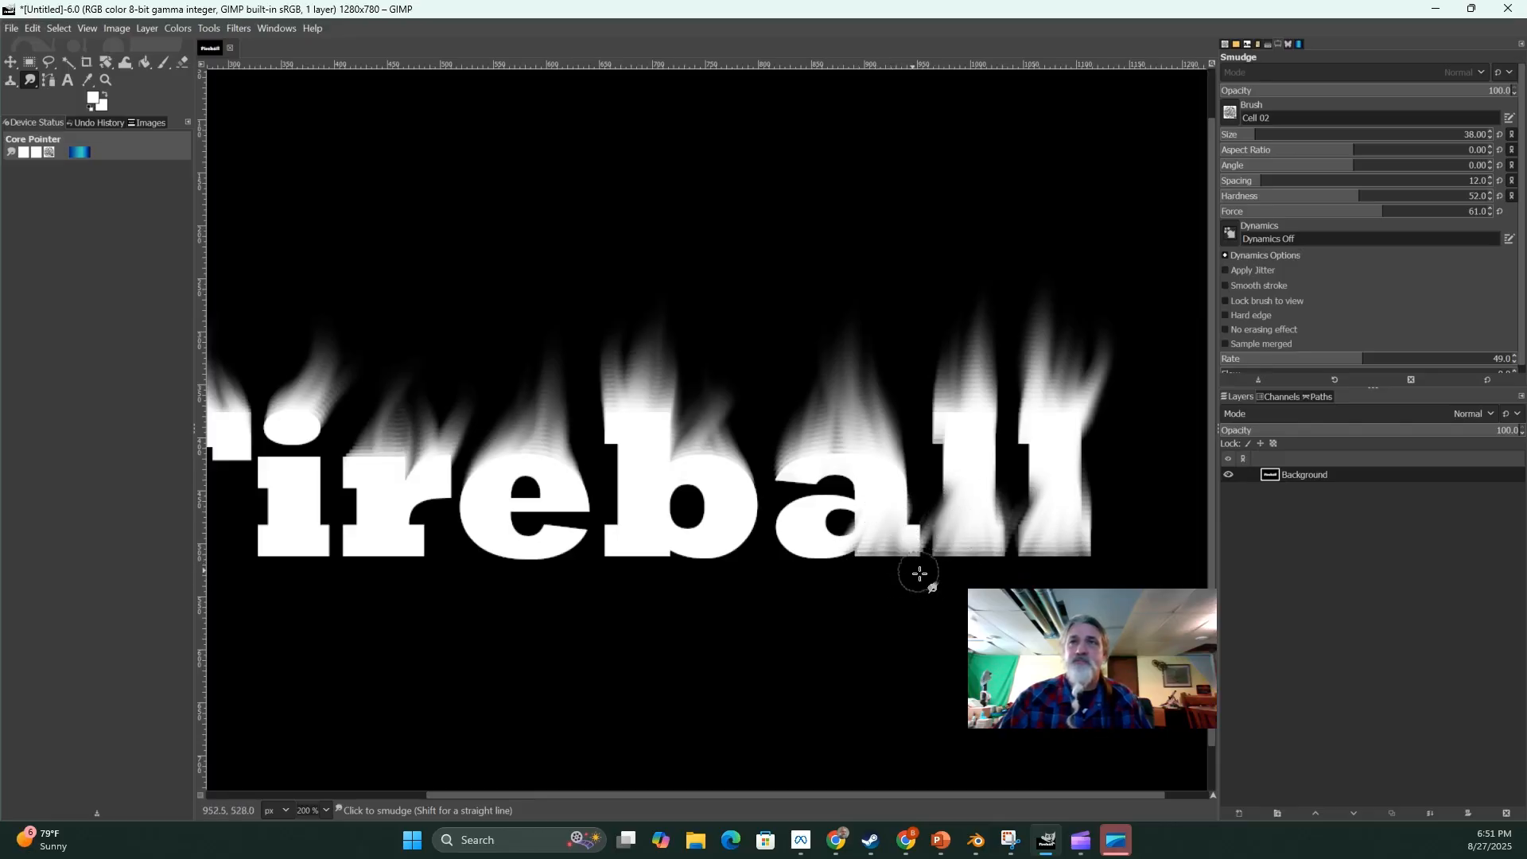
{"action": "mouse_move", "coordinate": [926, 558]}
{"action": "left_mouse_down"}
{"action": "mouse_move", "coordinate": [913, 515]}
{"action": "mouse_move", "coordinate": [928, 535]}
{"action": "mouse_move", "coordinate": [908, 479]}
{"action": "left_mouse_up"}
{"action": "mouse_move", "coordinate": [841, 565]}
{"action": "left_mouse_down"}
{"action": "mouse_move", "coordinate": [850, 530]}
{"action": "mouse_move", "coordinate": [830, 565]}
{"action": "mouse_move", "coordinate": [814, 542]}
{"action": "mouse_move", "coordinate": [808, 562]}
{"action": "mouse_move", "coordinate": [796, 516]}
{"action": "mouse_move", "coordinate": [782, 554]}
{"action": "mouse_move", "coordinate": [804, 486]}
{"action": "left_mouse_up"}
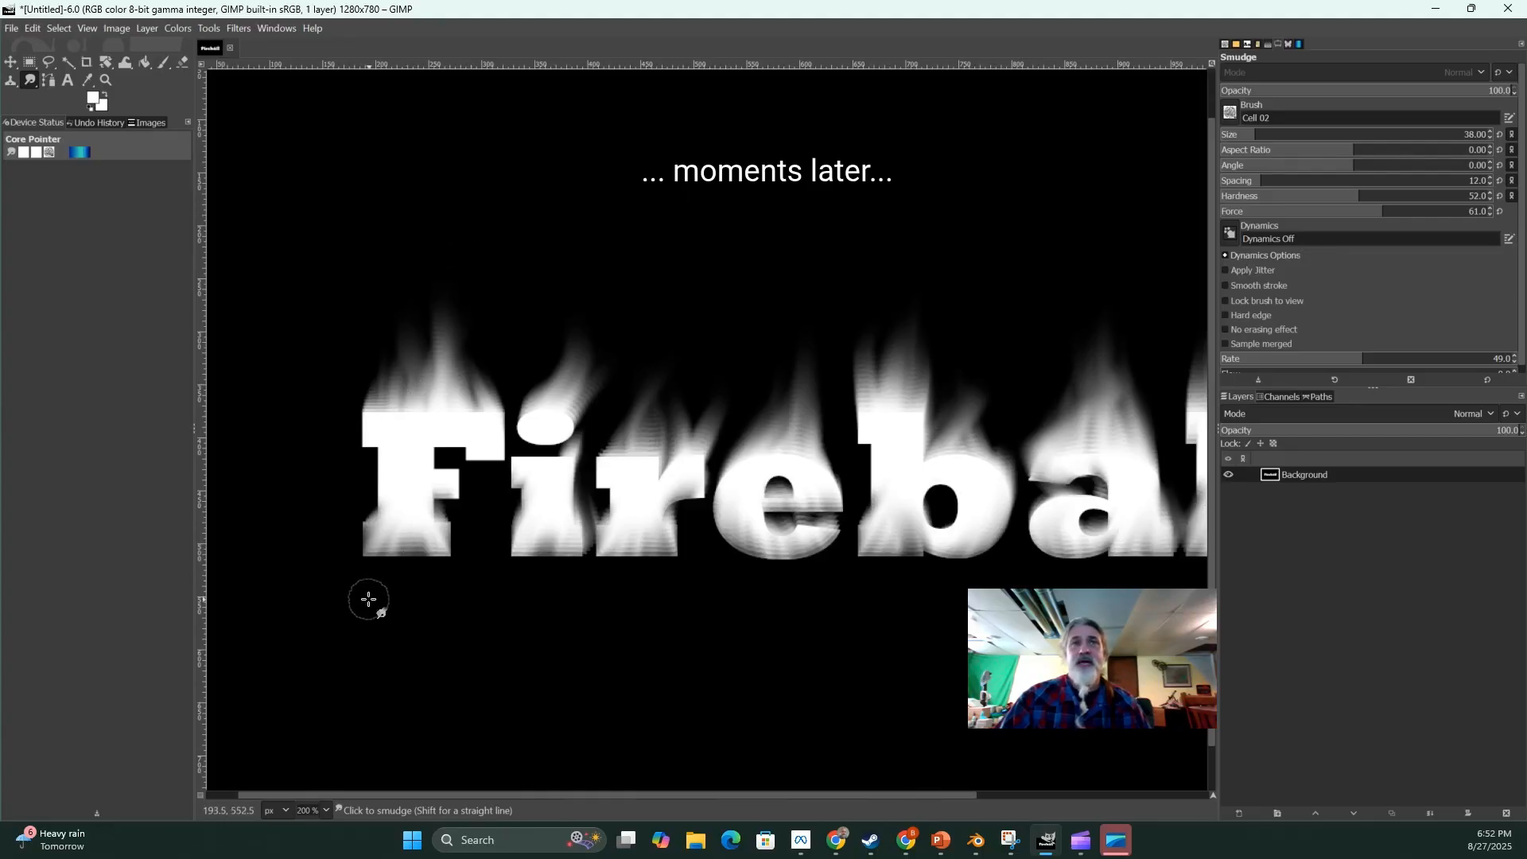
Step: Smudge the side edges of the F, i and r to roughen their outlines, undoing and redoing one stroke on the F
{"action": "mouse_move", "coordinate": [363, 559]}
{"action": "left_mouse_down"}
{"action": "mouse_move", "coordinate": [385, 467]}
{"action": "mouse_move", "coordinate": [376, 426]}
{"action": "mouse_move", "coordinate": [362, 433]}
{"action": "mouse_move", "coordinate": [374, 398]}
{"action": "left_mouse_up"}
{"action": "mouse_move", "coordinate": [445, 545]}
{"action": "left_mouse_down"}
{"action": "mouse_move", "coordinate": [430, 511]}
{"action": "mouse_move", "coordinate": [456, 484]}
{"action": "mouse_move", "coordinate": [433, 456]}
{"action": "mouse_move", "coordinate": [467, 443]}
{"action": "mouse_move", "coordinate": [486, 477]}
{"action": "mouse_move", "coordinate": [517, 386]}
{"action": "left_mouse_up"}
{"action": "key", "text": "ctrl+z"}
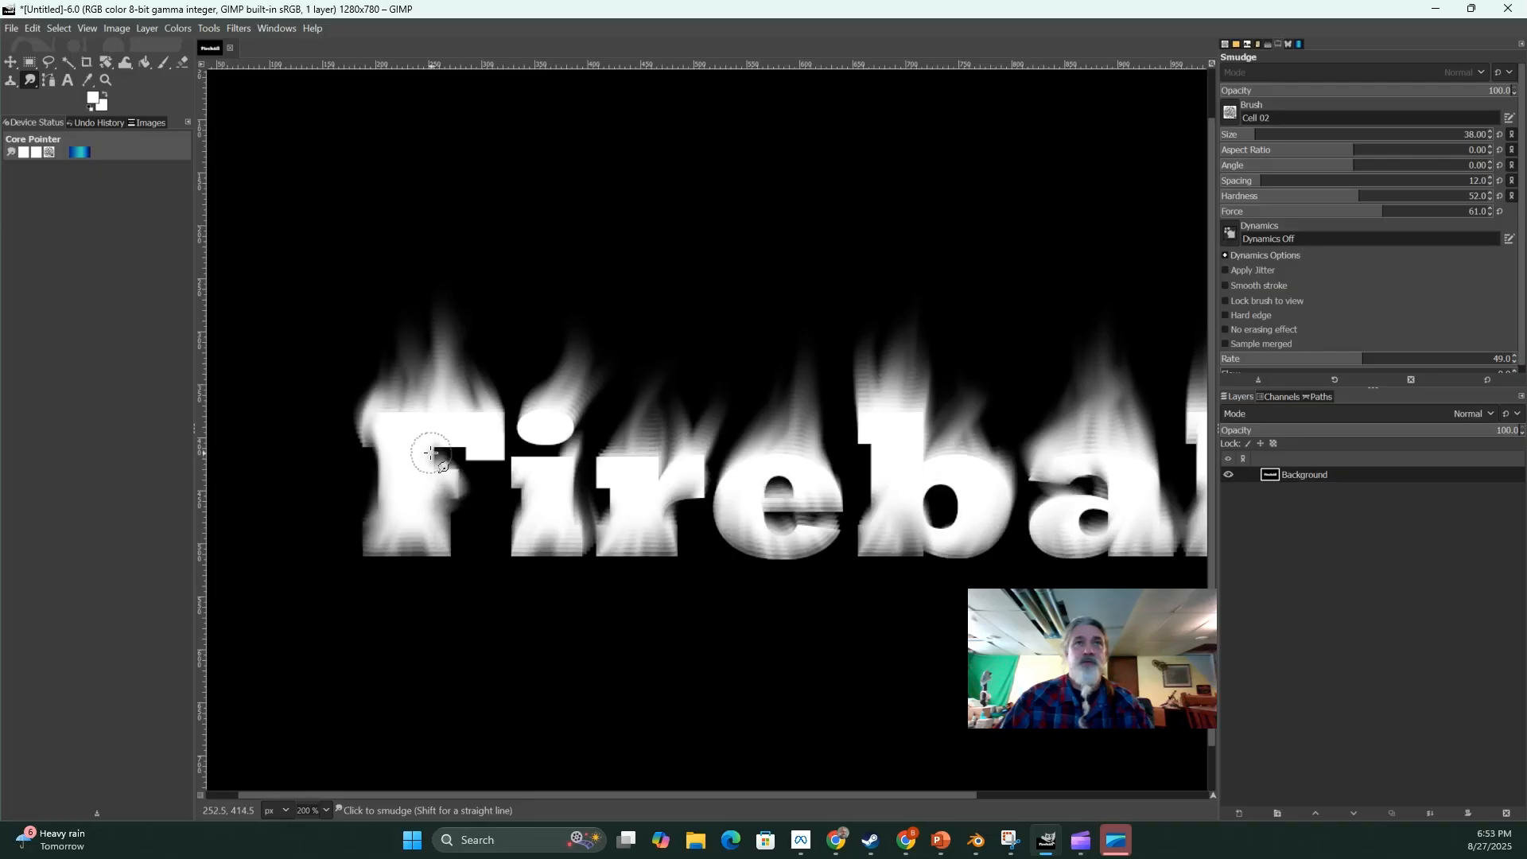
{"action": "mouse_move", "coordinate": [433, 450]}
{"action": "left_mouse_down"}
{"action": "mouse_move", "coordinate": [502, 449]}
{"action": "mouse_move", "coordinate": [505, 386]}
{"action": "left_mouse_up"}
{"action": "mouse_move", "coordinate": [530, 438]}
{"action": "left_mouse_down"}
{"action": "mouse_move", "coordinate": [530, 424]}
{"action": "mouse_move", "coordinate": [636, 452]}
{"action": "mouse_move", "coordinate": [659, 413]}
{"action": "left_mouse_up"}
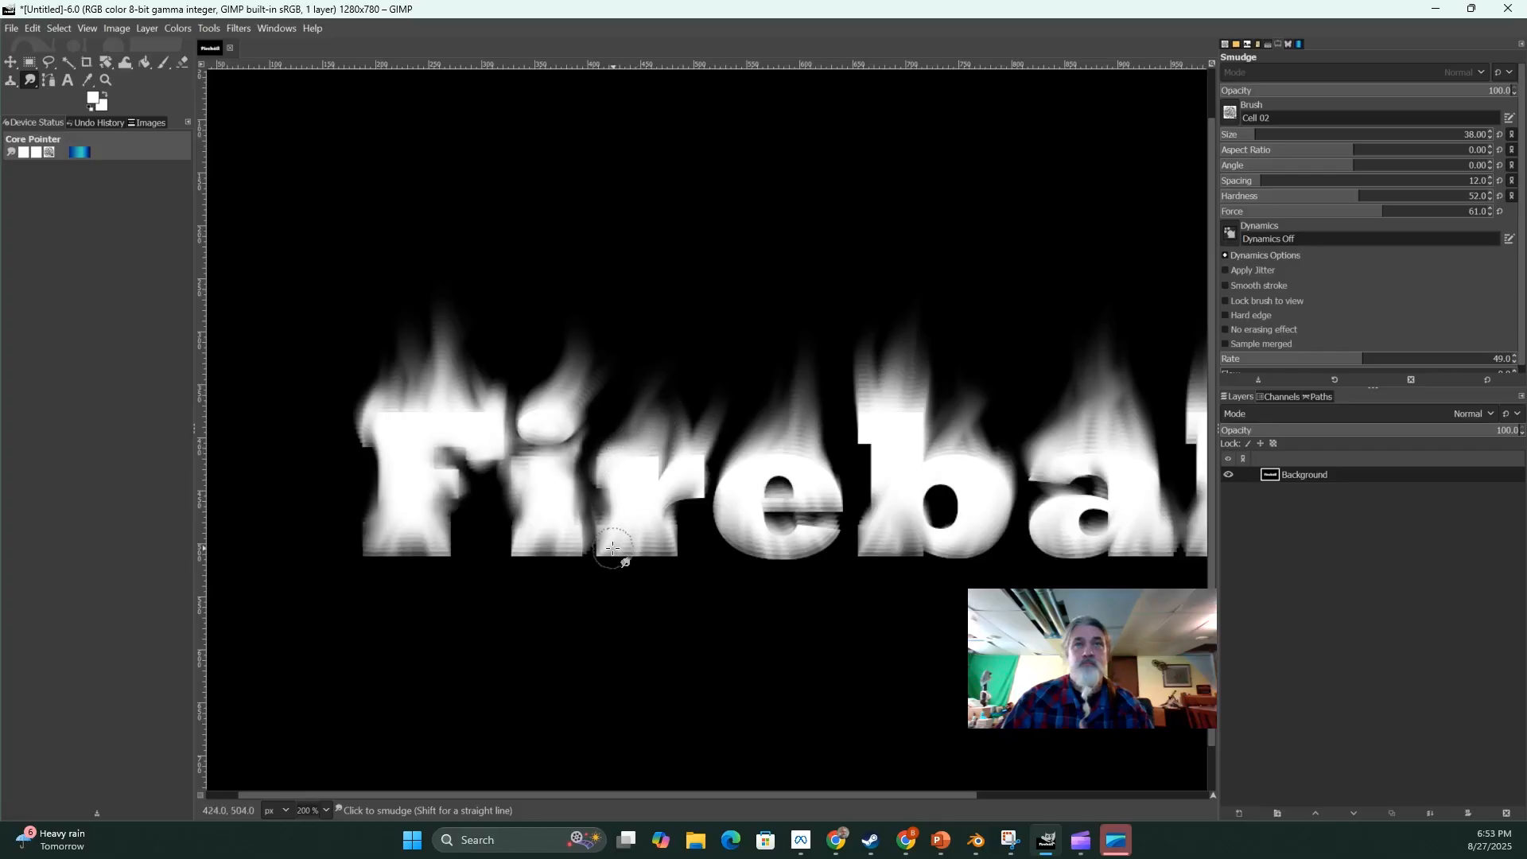
{"action": "mouse_move", "coordinate": [598, 538]}
{"action": "left_mouse_down"}
{"action": "mouse_move", "coordinate": [669, 548]}
{"action": "mouse_move", "coordinate": [674, 499]}
{"action": "mouse_move", "coordinate": [706, 466]}
{"action": "mouse_move", "coordinate": [694, 436]}
{"action": "mouse_move", "coordinate": [660, 474]}
{"action": "mouse_move", "coordinate": [661, 457]}
{"action": "mouse_move", "coordinate": [700, 457]}
{"action": "left_mouse_up"}
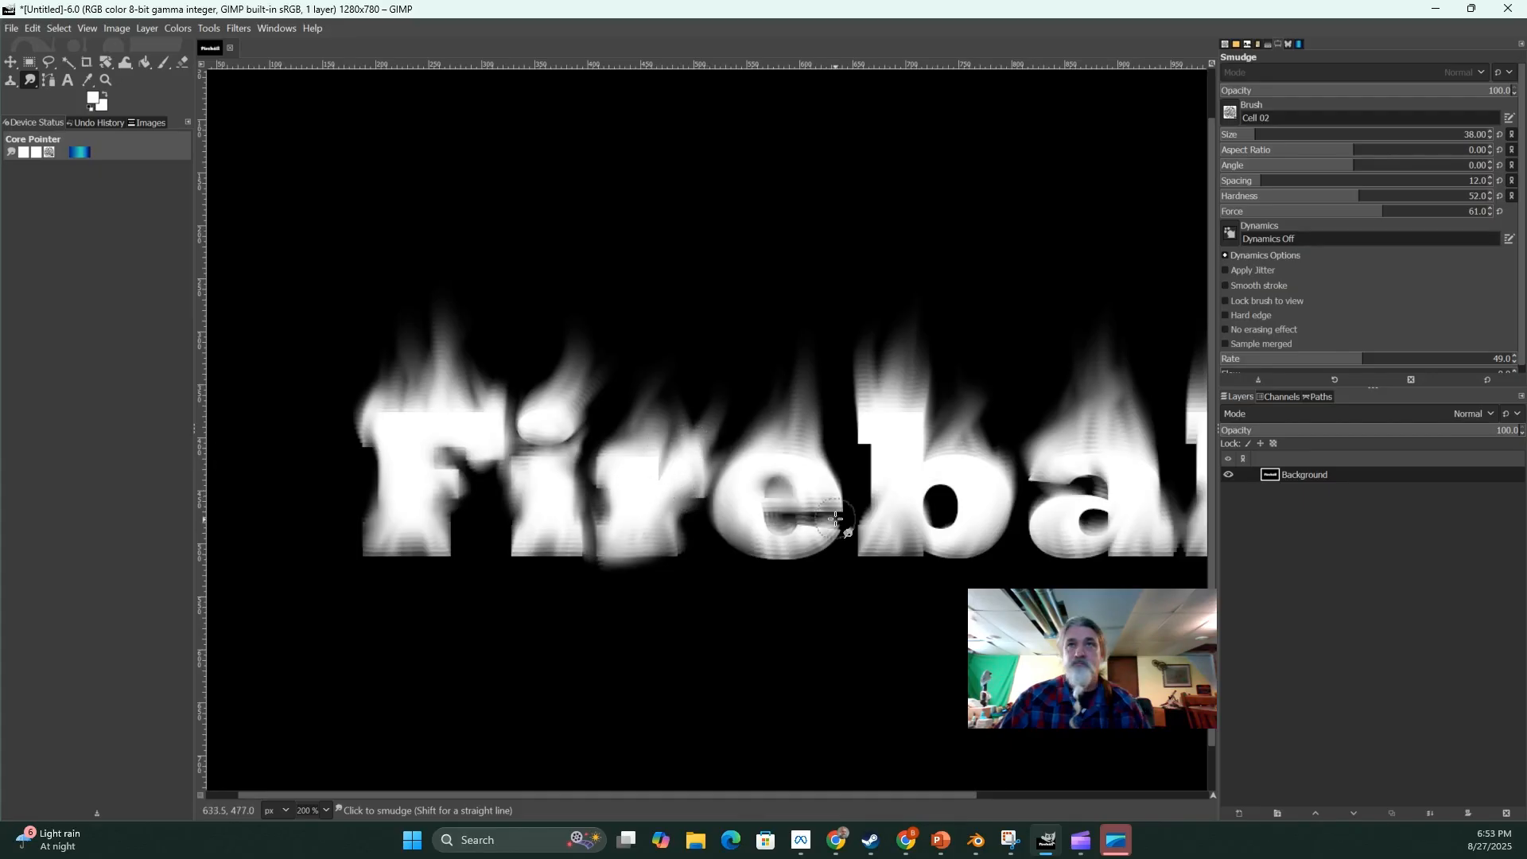
Step: Smudge the inner edges of the e and b, and continue on to the a
{"action": "left_click_drag", "start_coordinate": [830, 519], "coordinate": [783, 520]}
{"action": "mouse_move", "coordinate": [925, 517]}
{"action": "left_mouse_down"}
{"action": "mouse_move", "coordinate": [937, 526]}
{"action": "mouse_move", "coordinate": [951, 493]}
{"action": "mouse_move", "coordinate": [937, 486]}
{"action": "mouse_move", "coordinate": [923, 521]}
{"action": "left_mouse_up"}
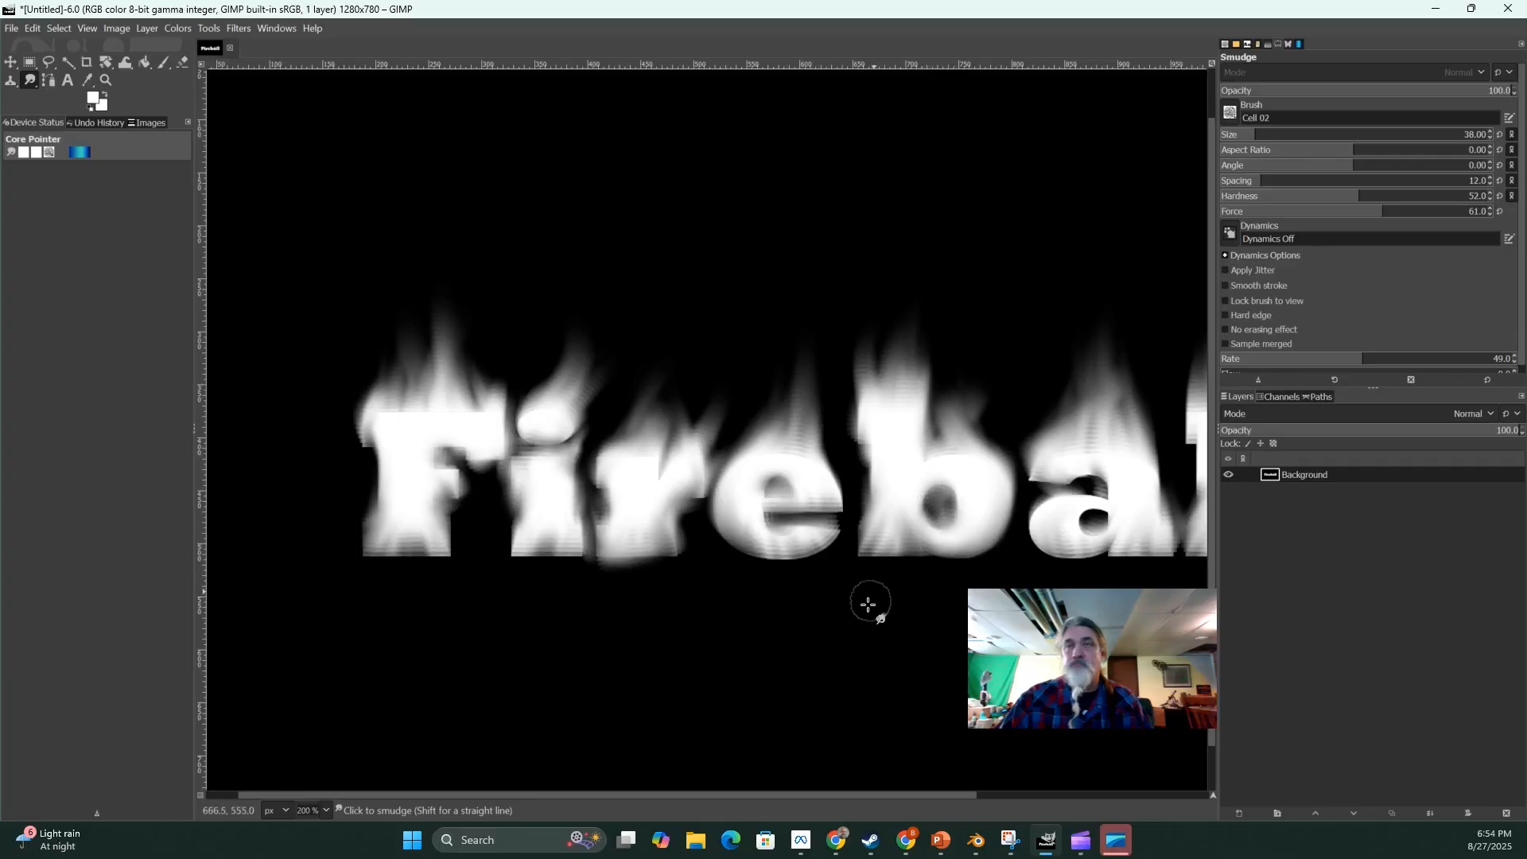
{"action": "left_click_drag", "start_coordinate": [799, 794], "coordinate": [913, 805]}
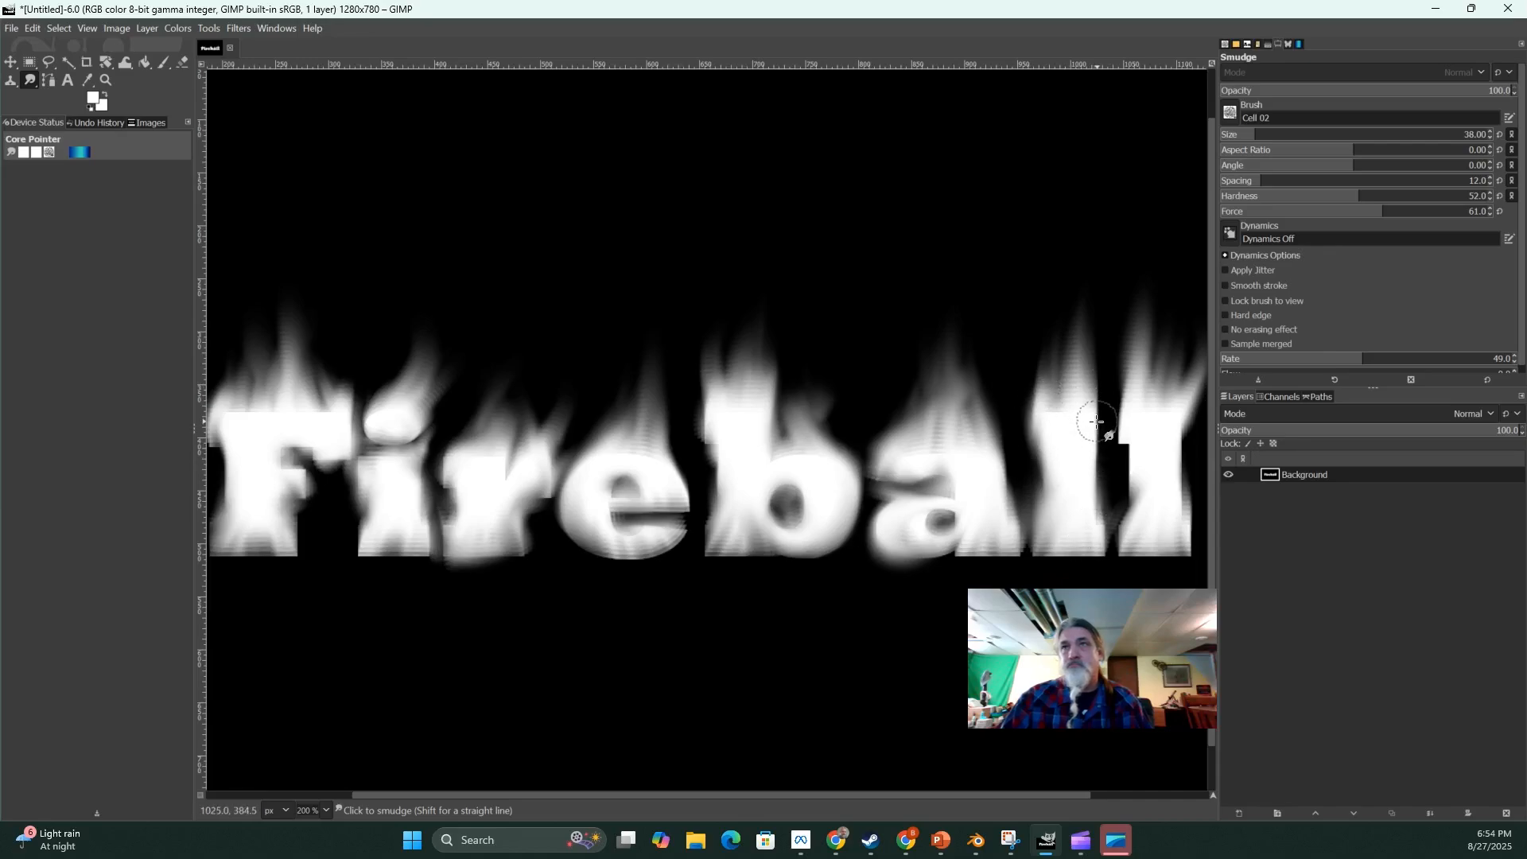
Step: Smudge the lower inner edge of the final l downward to soften its straight outline
{"action": "left_click_drag", "start_coordinate": [1013, 794], "coordinate": [1115, 794]}
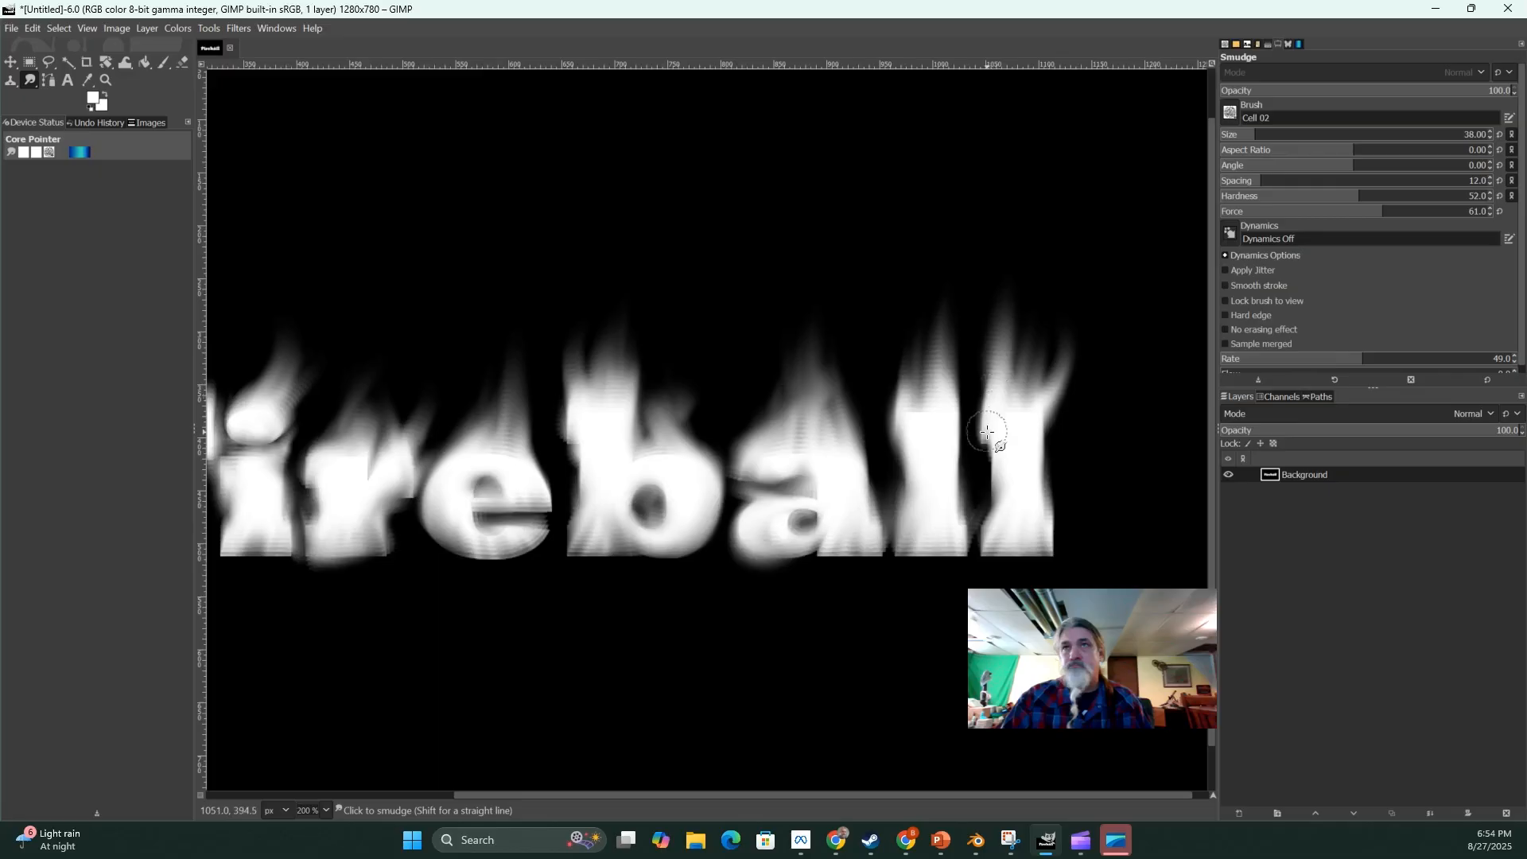
{"action": "left_click_drag", "start_coordinate": [1001, 519], "coordinate": [998, 571]}
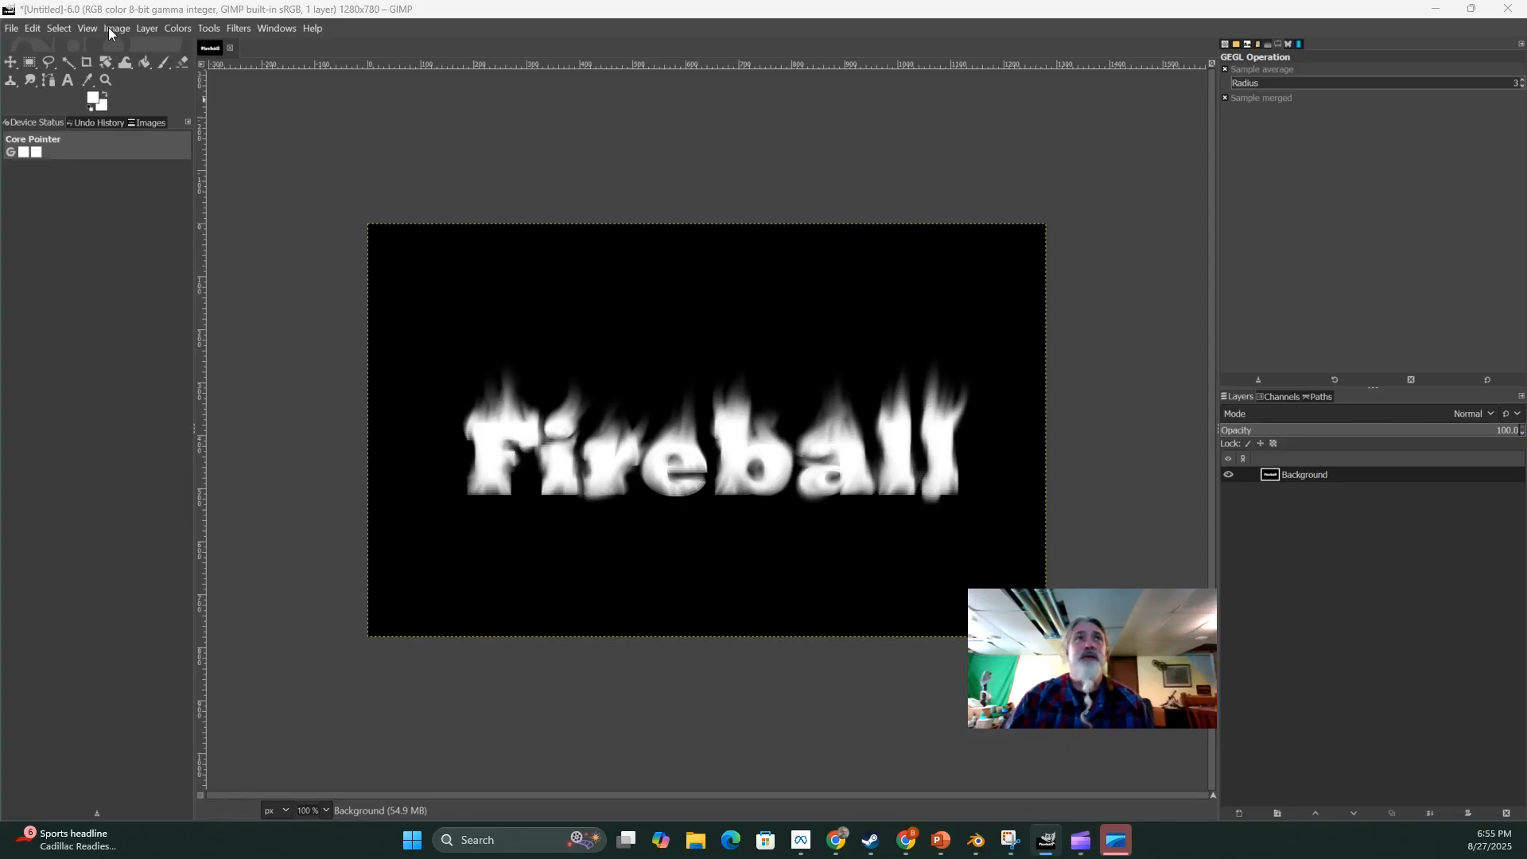
Step: Start a Color Balance adjustment and set the shadows to cyan-red 100, magenta-green 33 and yellow-blue -28.6
{"action": "left_click", "coordinate": [175, 29]}
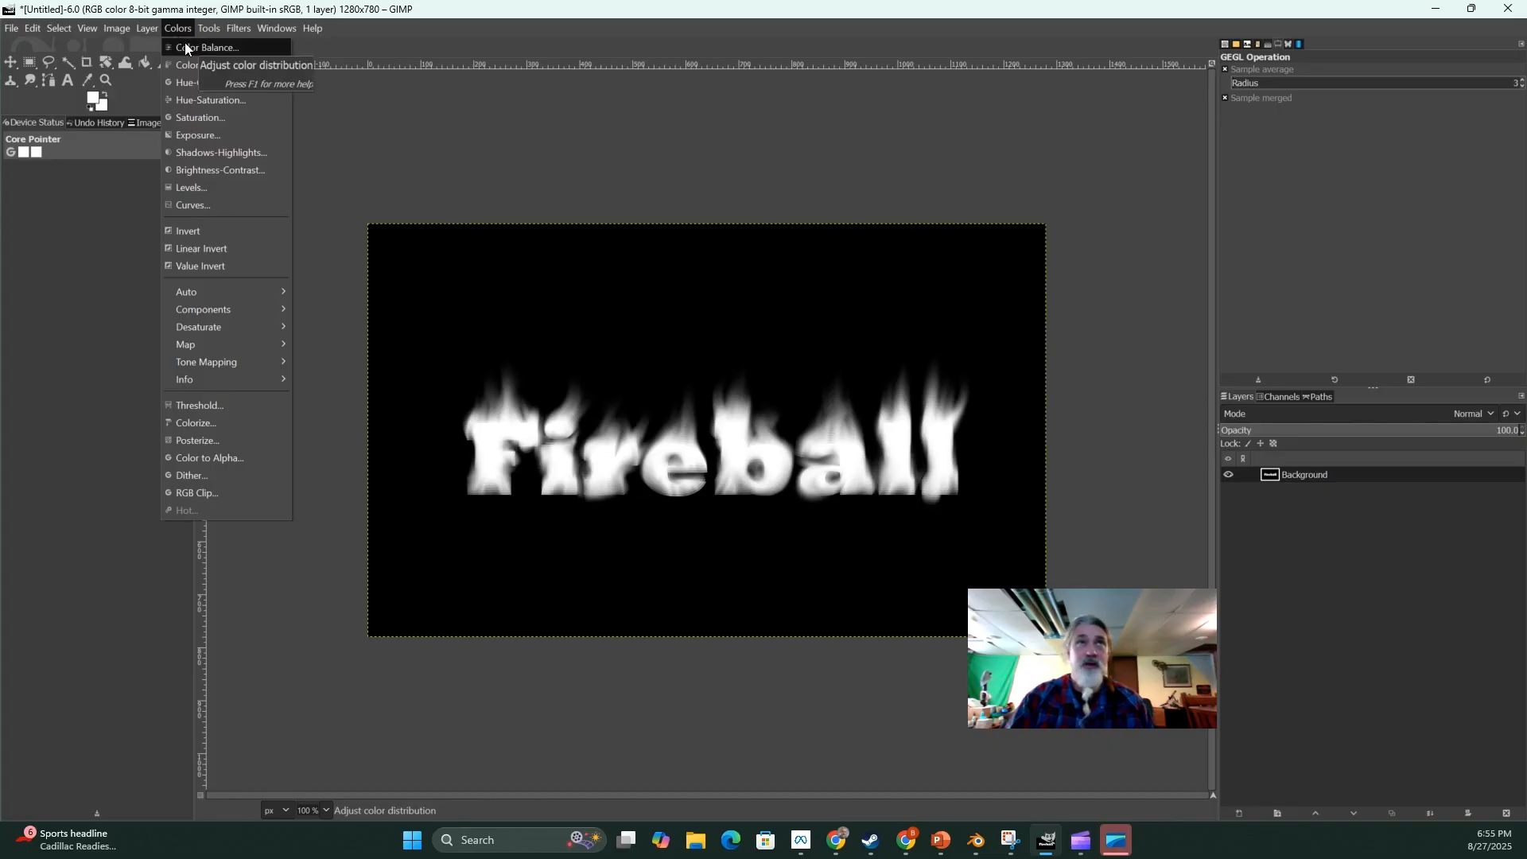
{"action": "left_click", "coordinate": [186, 48]}
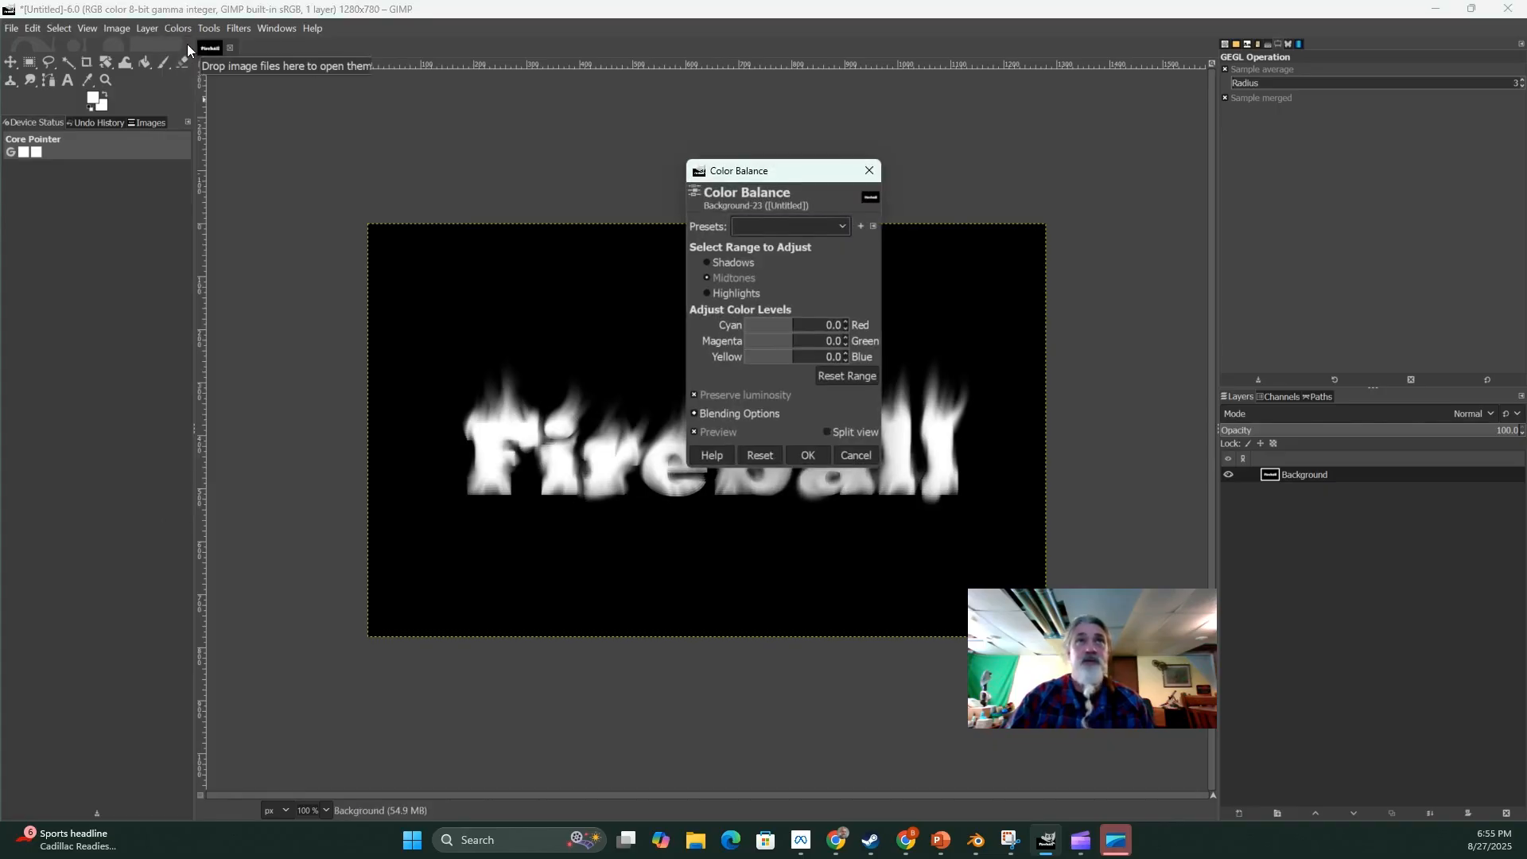
{"action": "left_click", "coordinate": [708, 260]}
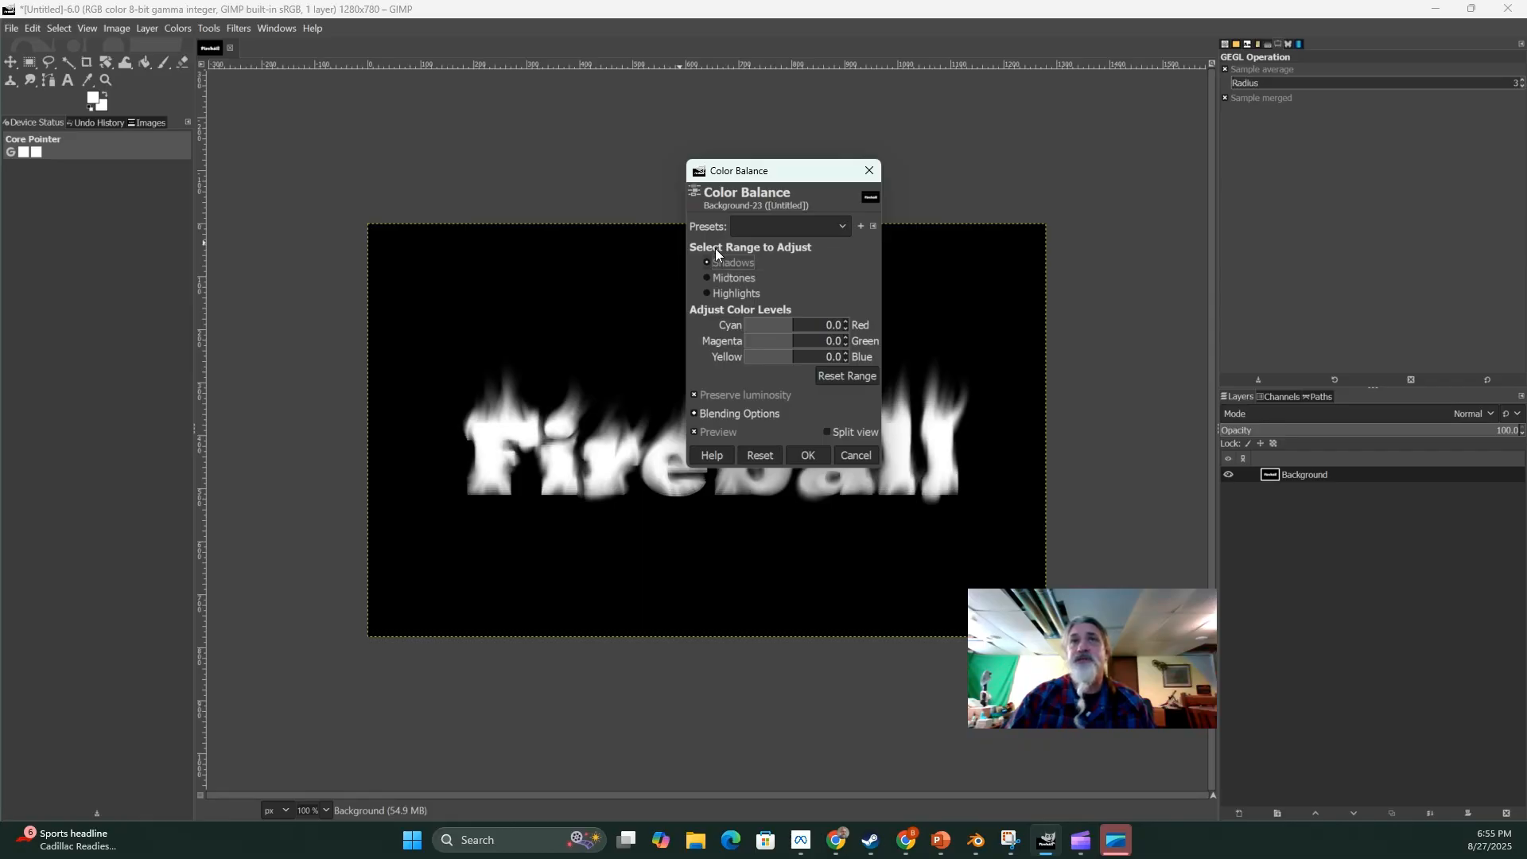
{"action": "left_click_drag", "start_coordinate": [767, 178], "coordinate": [1122, 167]}
{"action": "left_click", "coordinate": [1148, 315]}
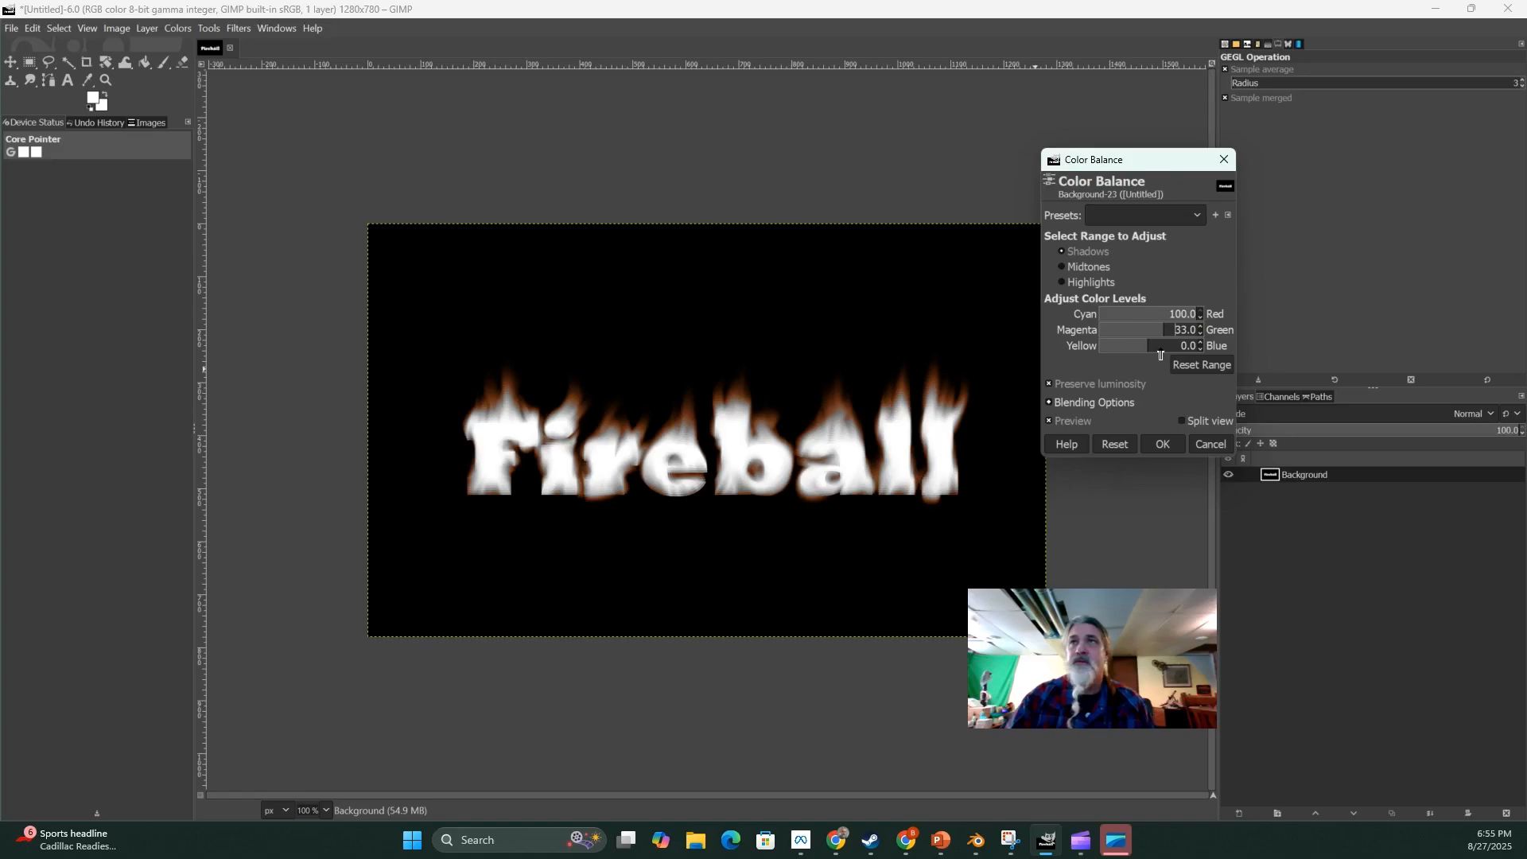
{"action": "left_click_drag", "start_coordinate": [1148, 351], "coordinate": [1144, 351]}
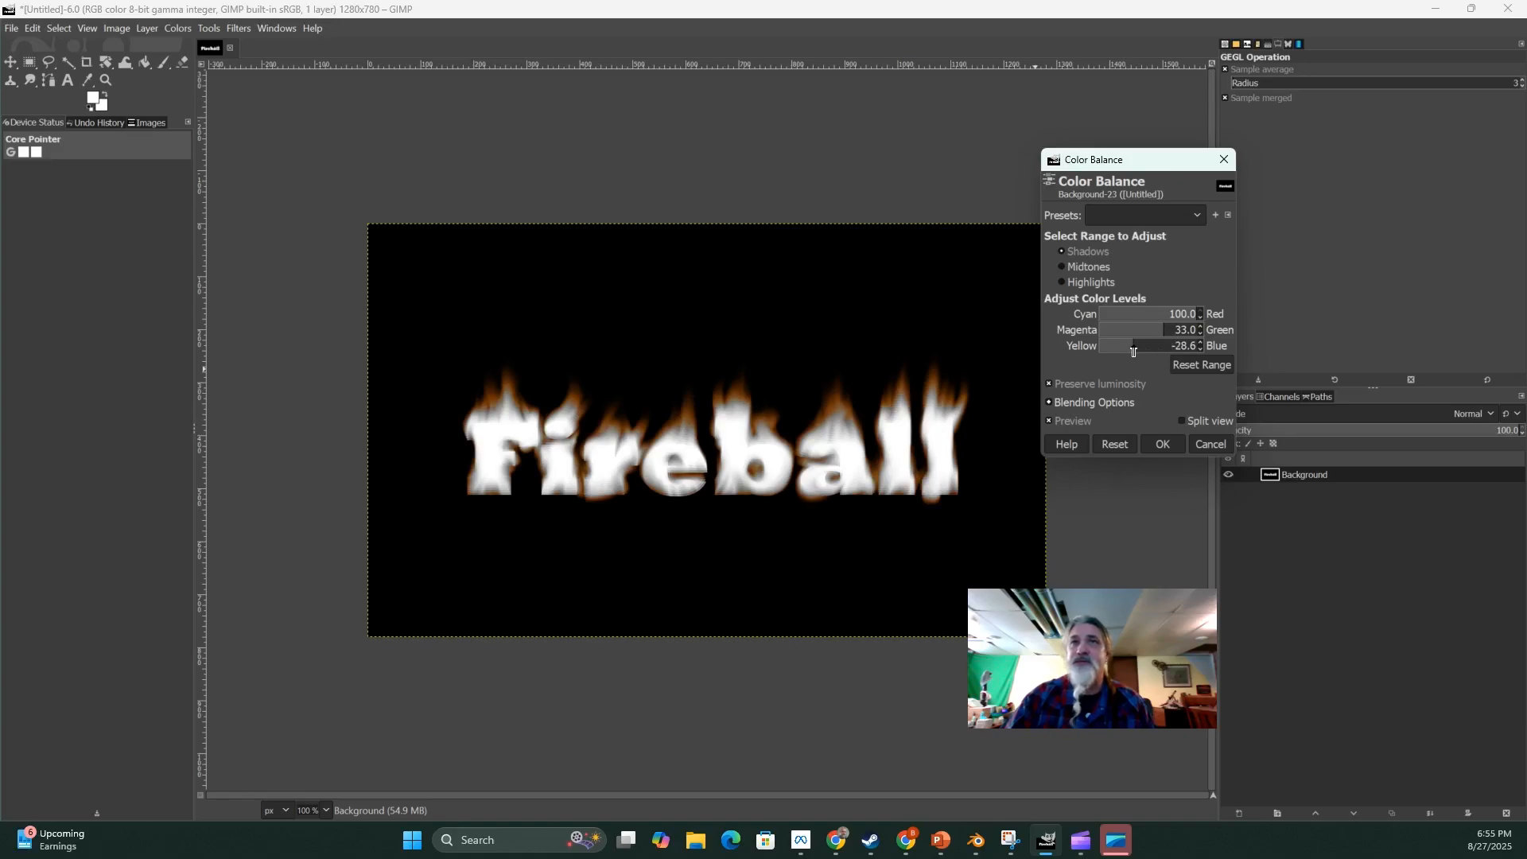
Step: Set the midtones' cyan-red level to 100 and shift their magenta-green level towards green
{"action": "left_click", "coordinate": [1061, 267]}
{"action": "left_click_drag", "start_coordinate": [1149, 321], "coordinate": [1194, 314]}
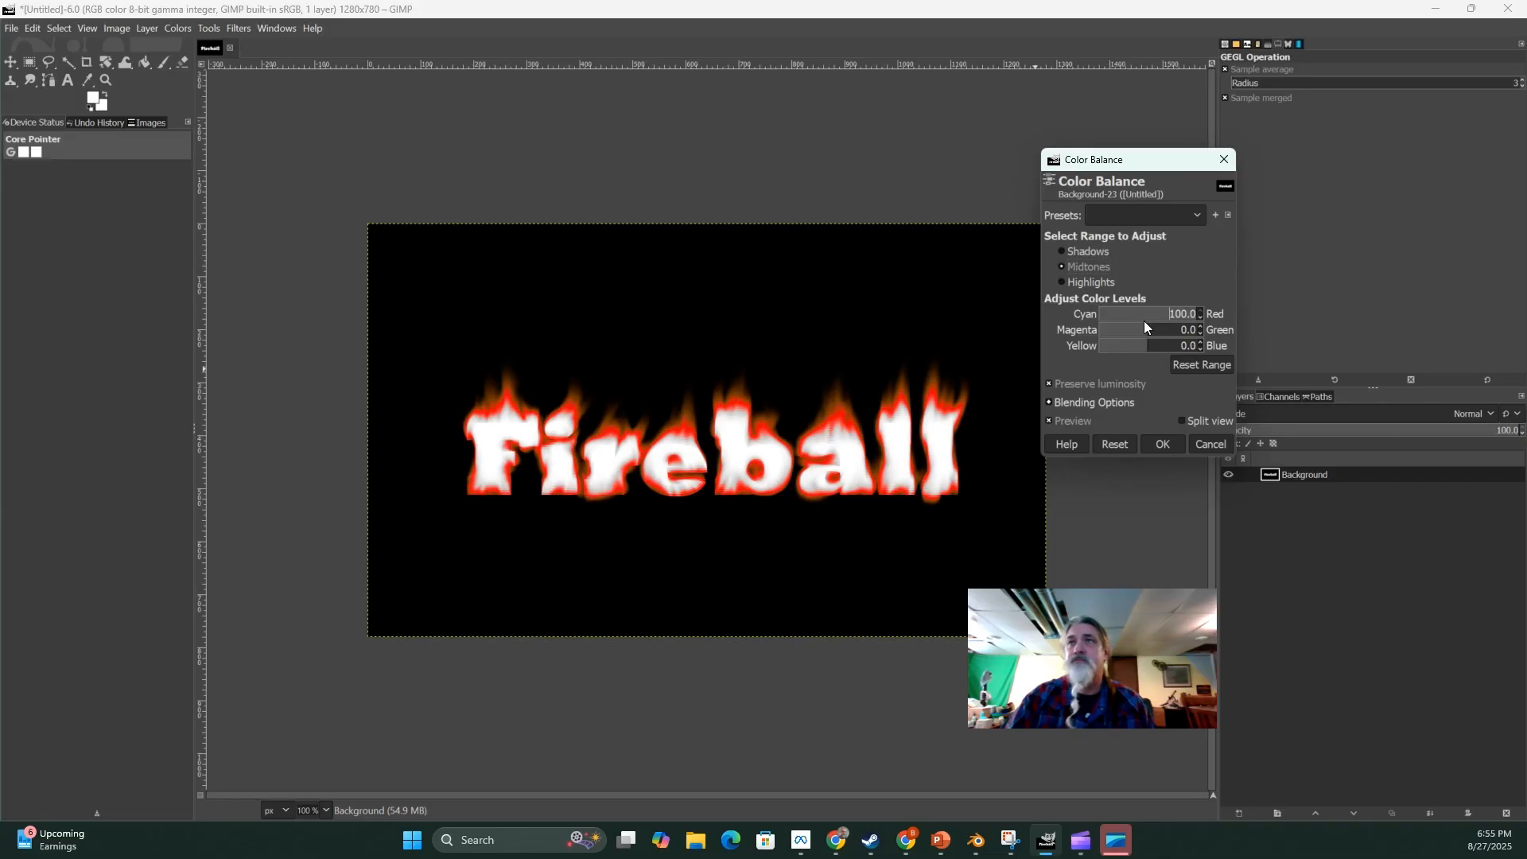
{"action": "left_click_drag", "start_coordinate": [1145, 329], "coordinate": [1162, 334]}
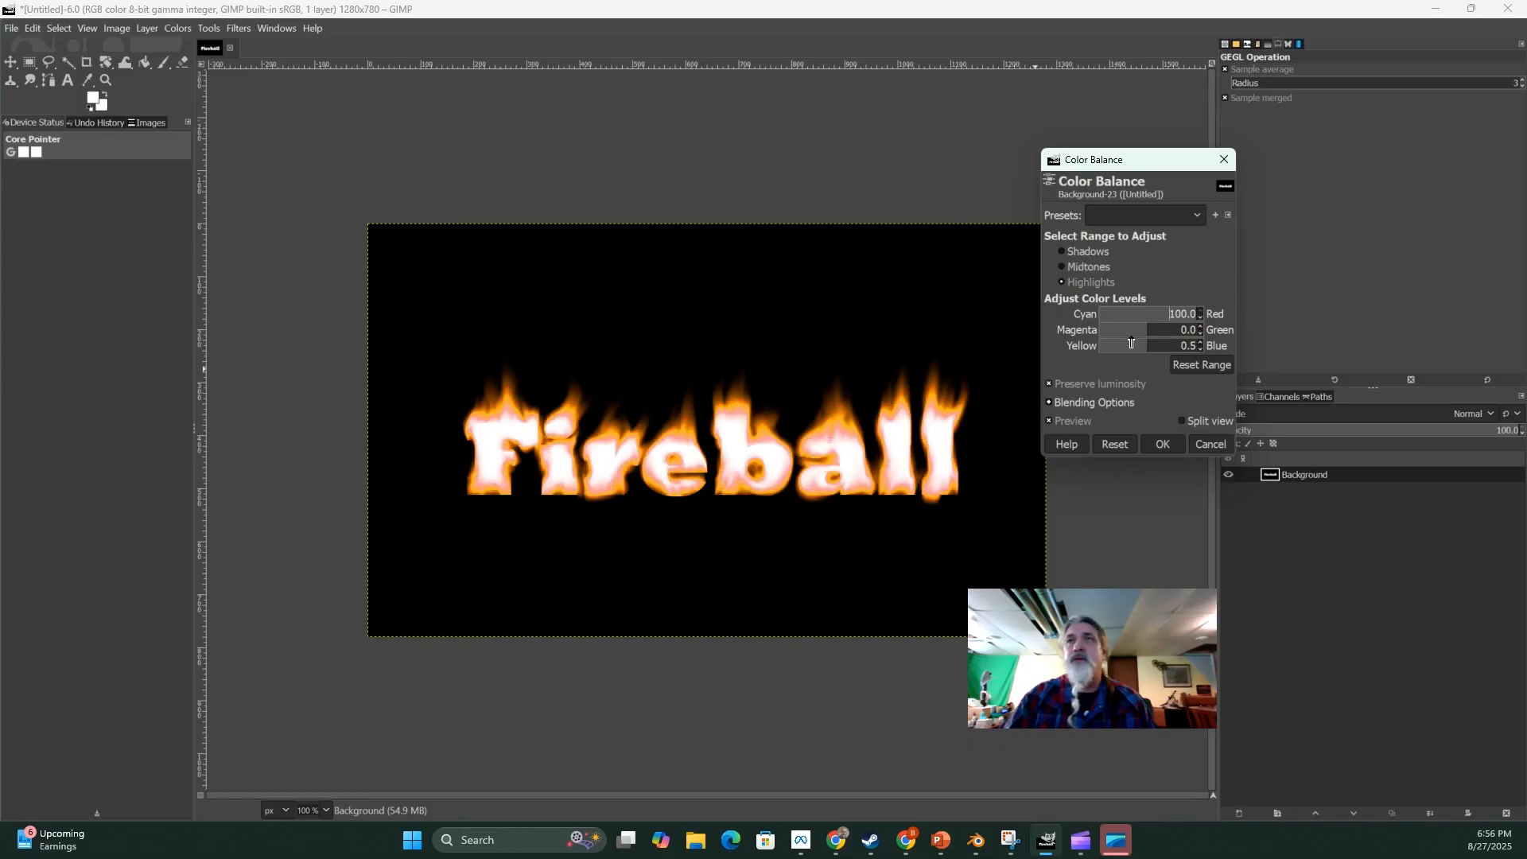
Step: Set the highlights to magenta-green 30.8 and yellow-blue -100 with cyan-red at 100, and apply the Color Balance
{"action": "left_click_drag", "start_coordinate": [1147, 336], "coordinate": [1158, 335]}
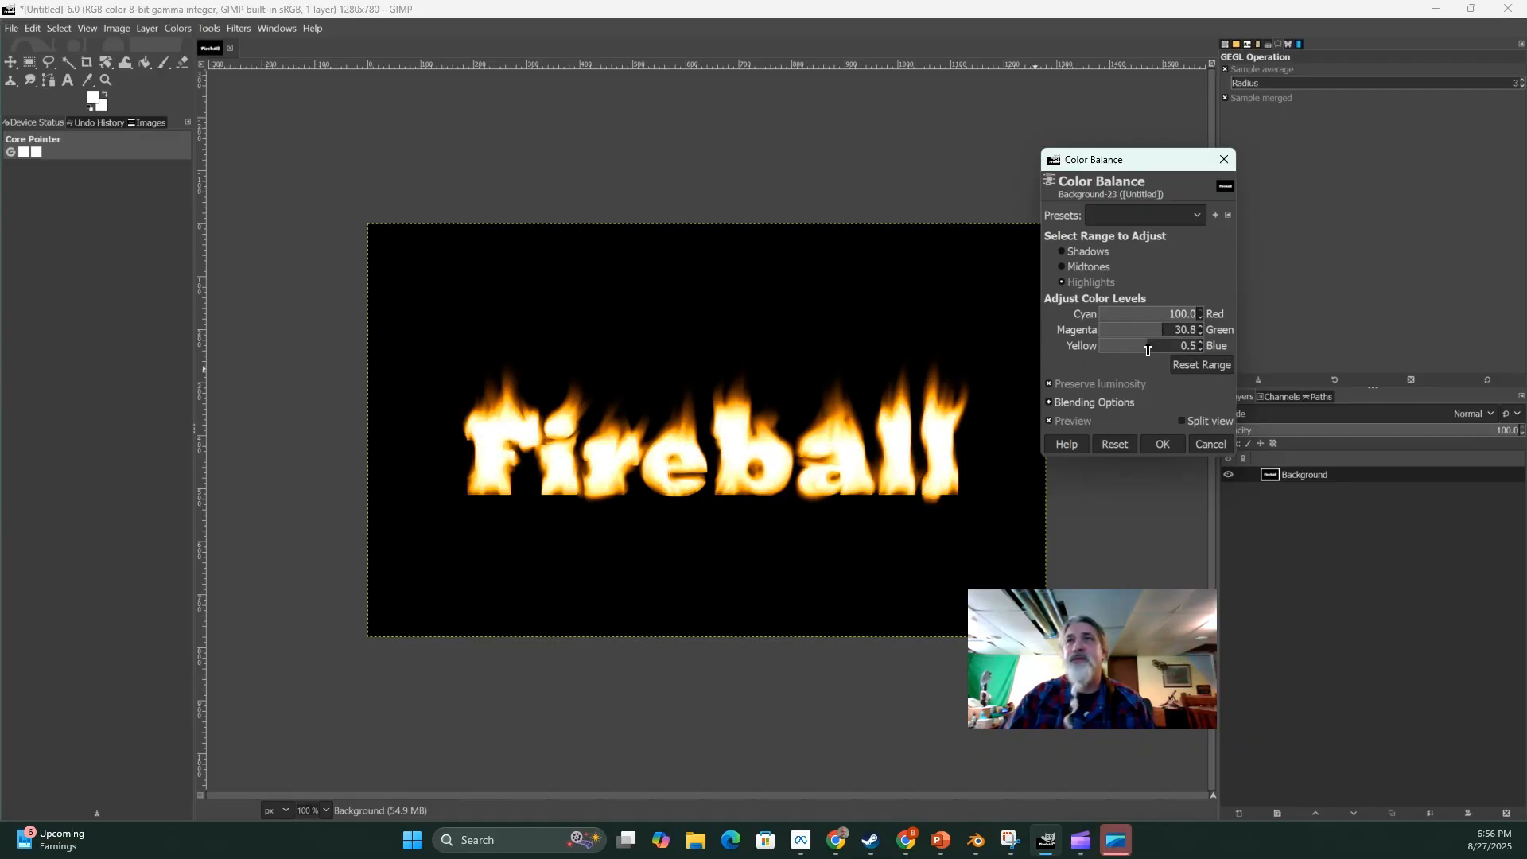
{"action": "left_click_drag", "start_coordinate": [1132, 350], "coordinate": [1082, 347]}
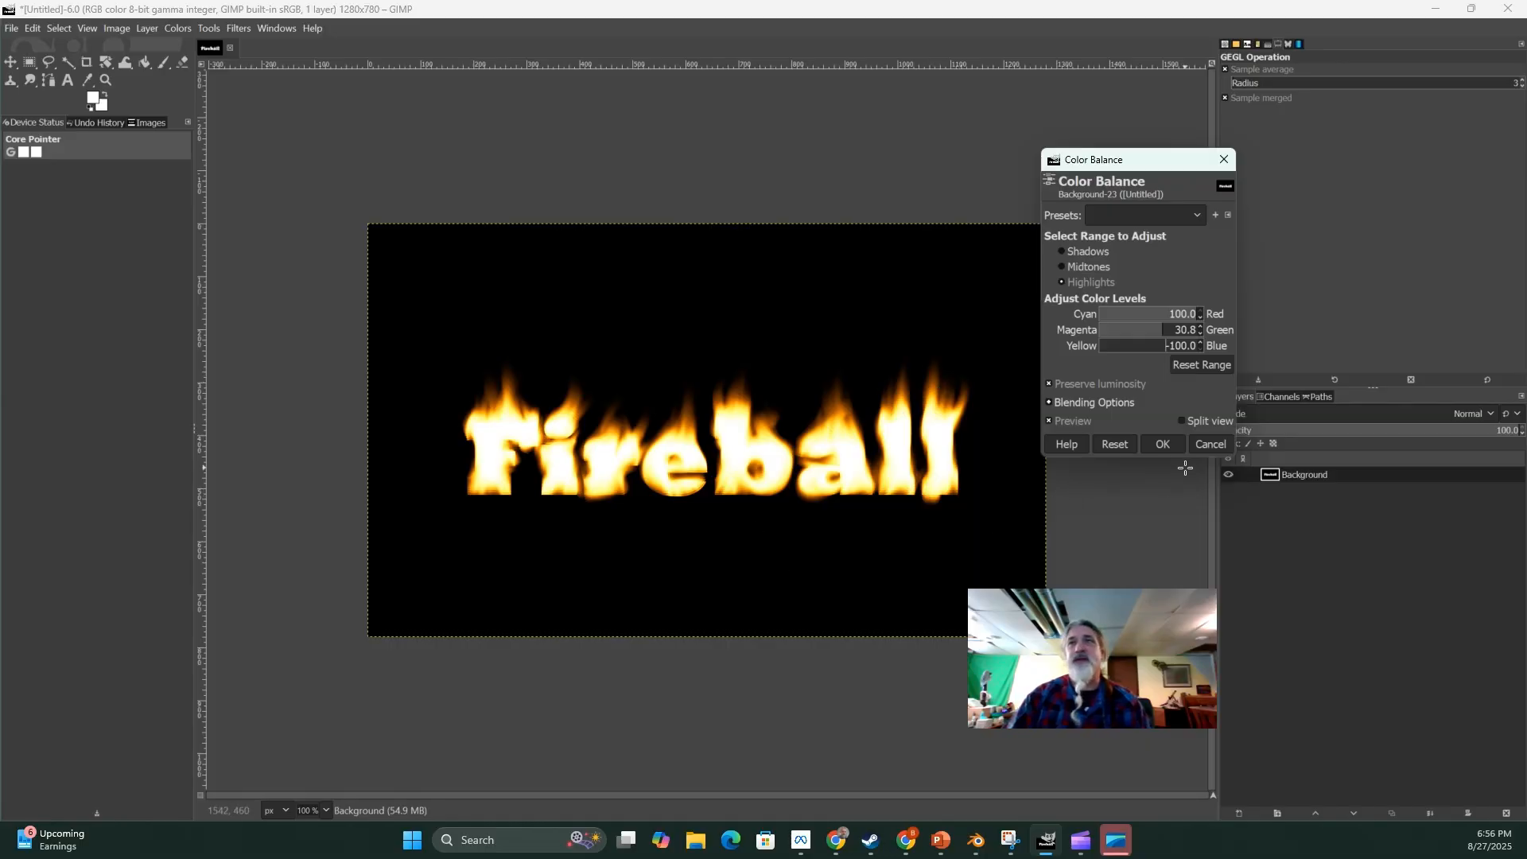
{"action": "left_click", "coordinate": [1167, 444]}
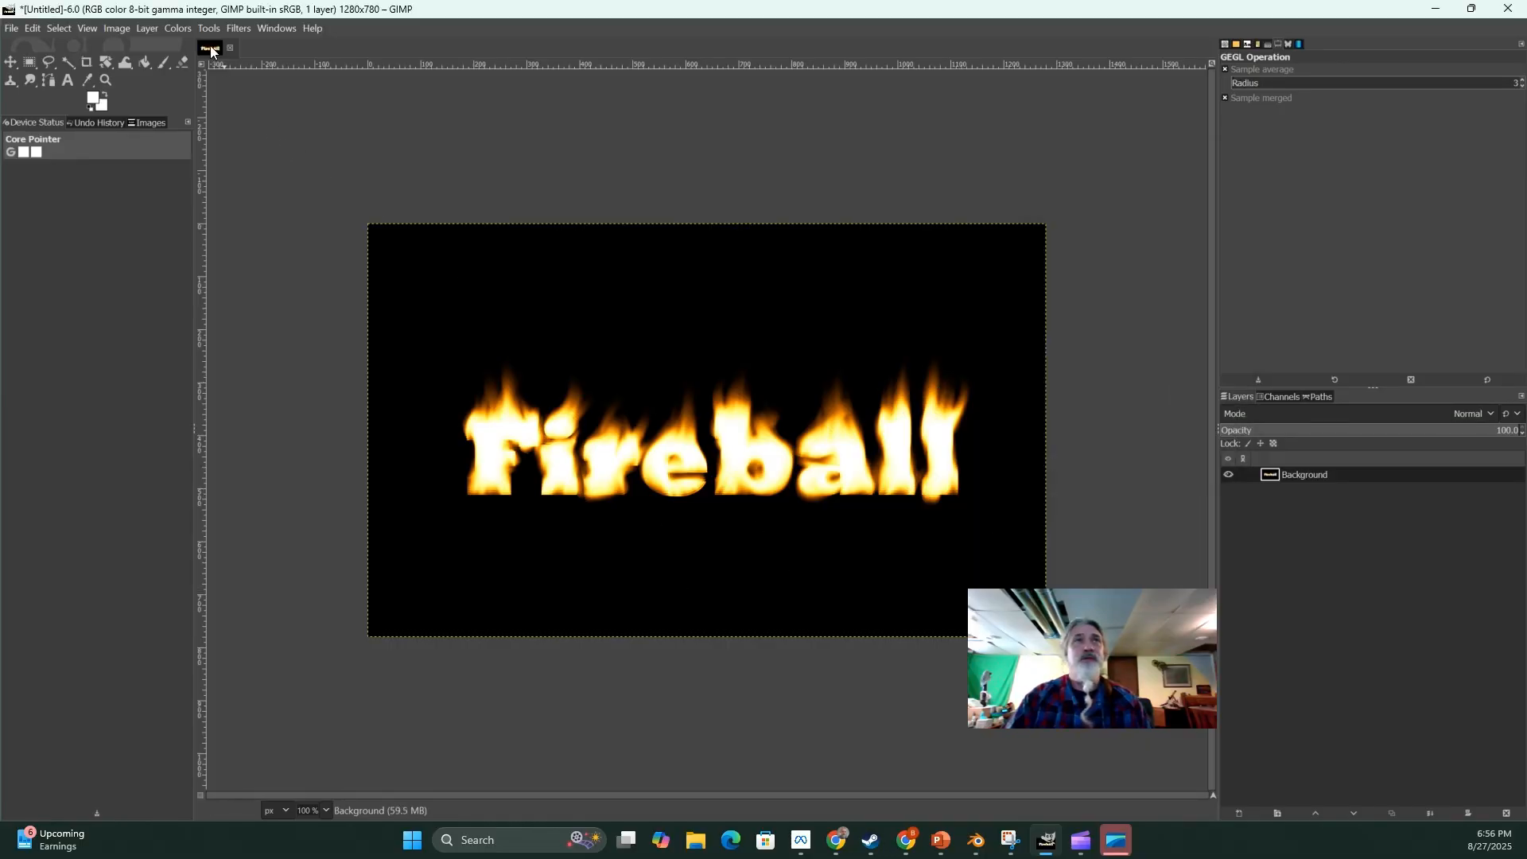
Step: Make the black background transparent using Color to Alpha with the color set to black (000000)
{"action": "left_click", "coordinate": [150, 31]}
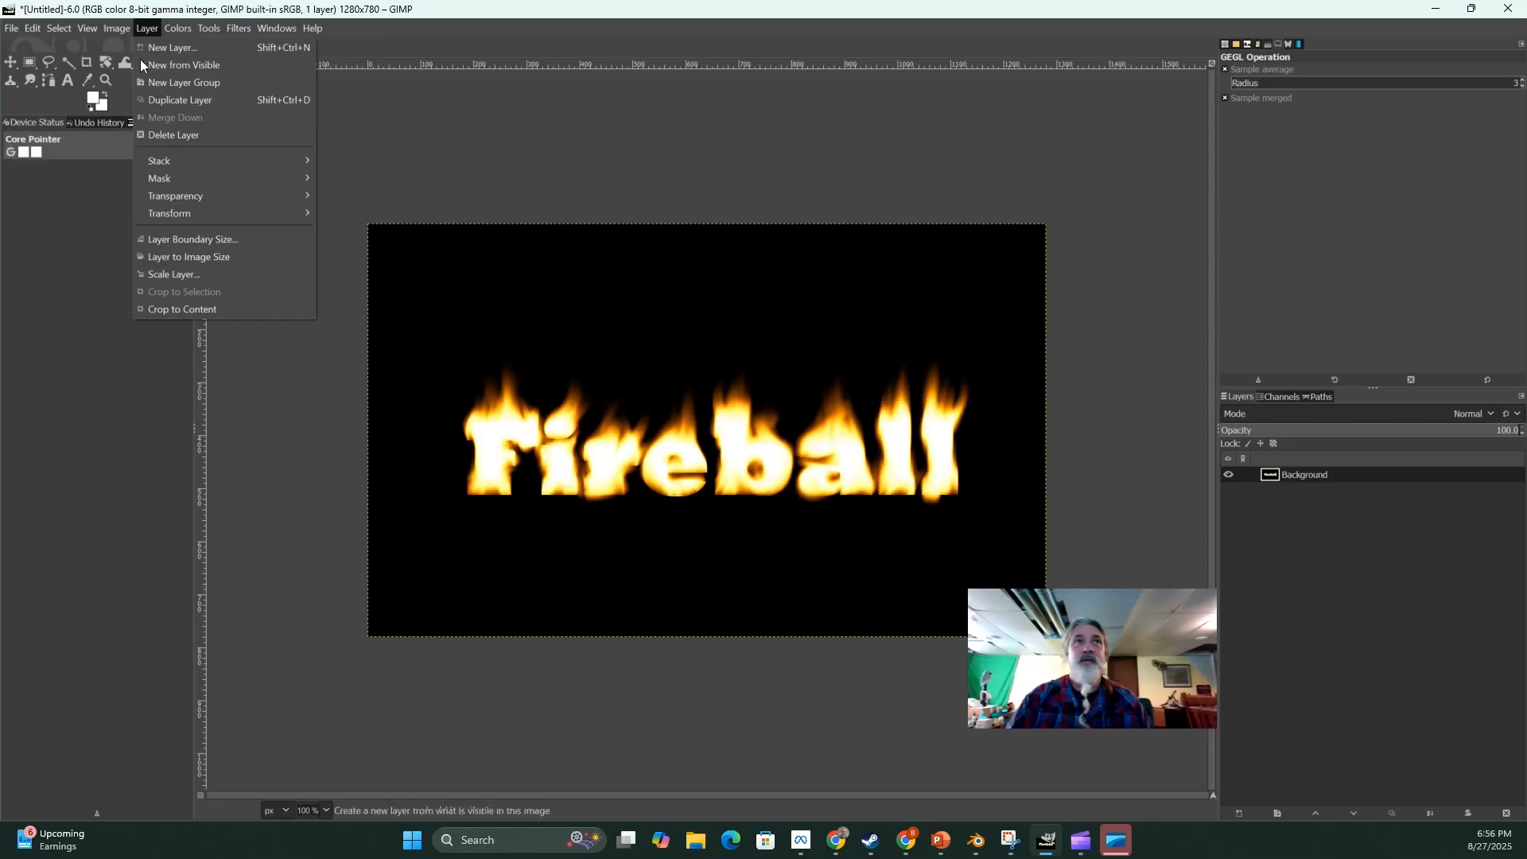
{"action": "mouse_move", "coordinate": [174, 197]}
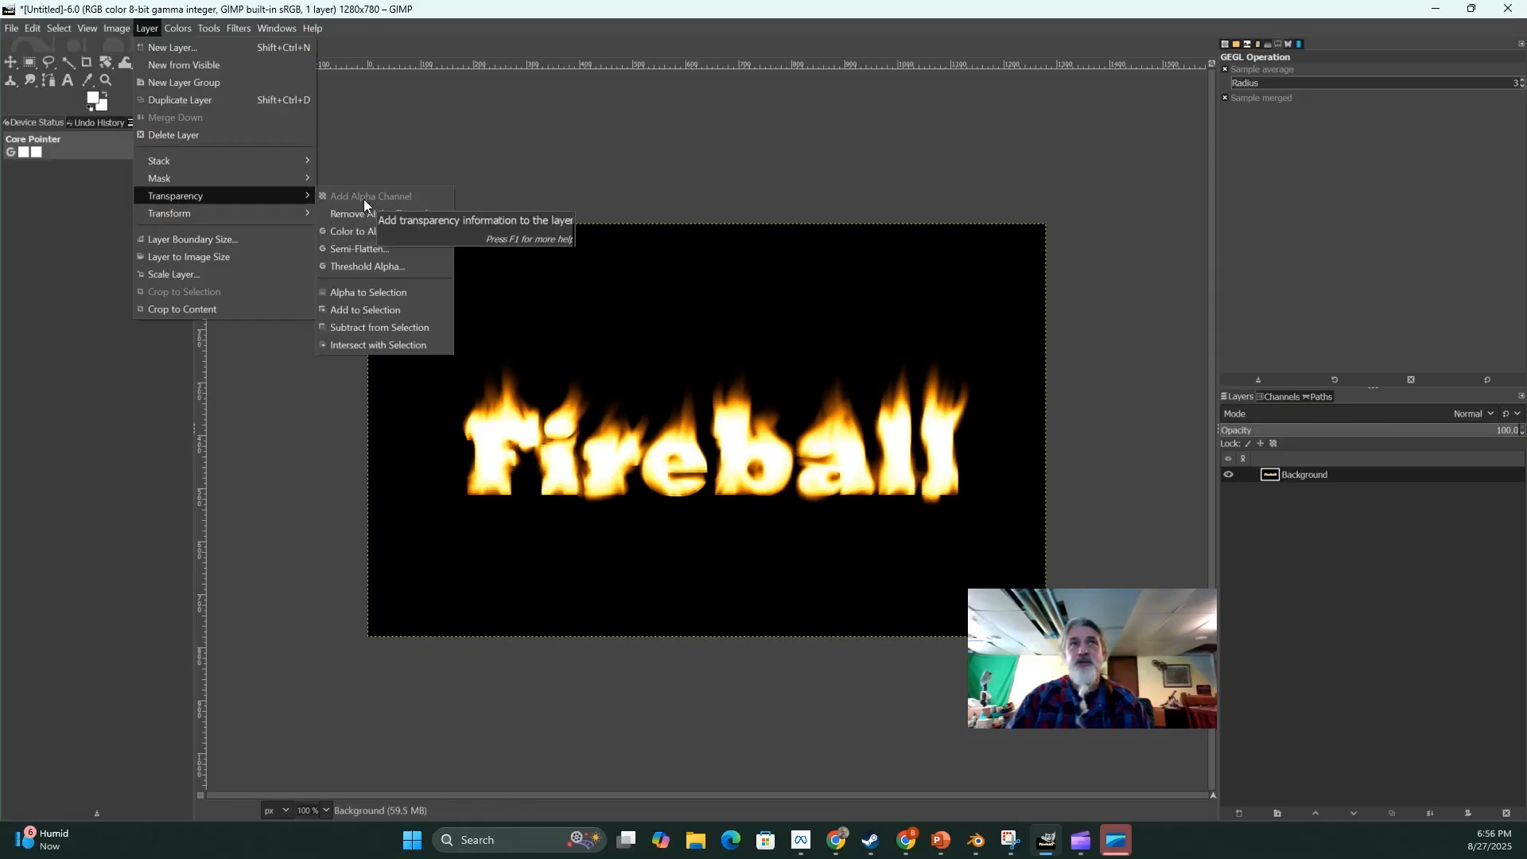
{"action": "left_click", "coordinate": [356, 232]}
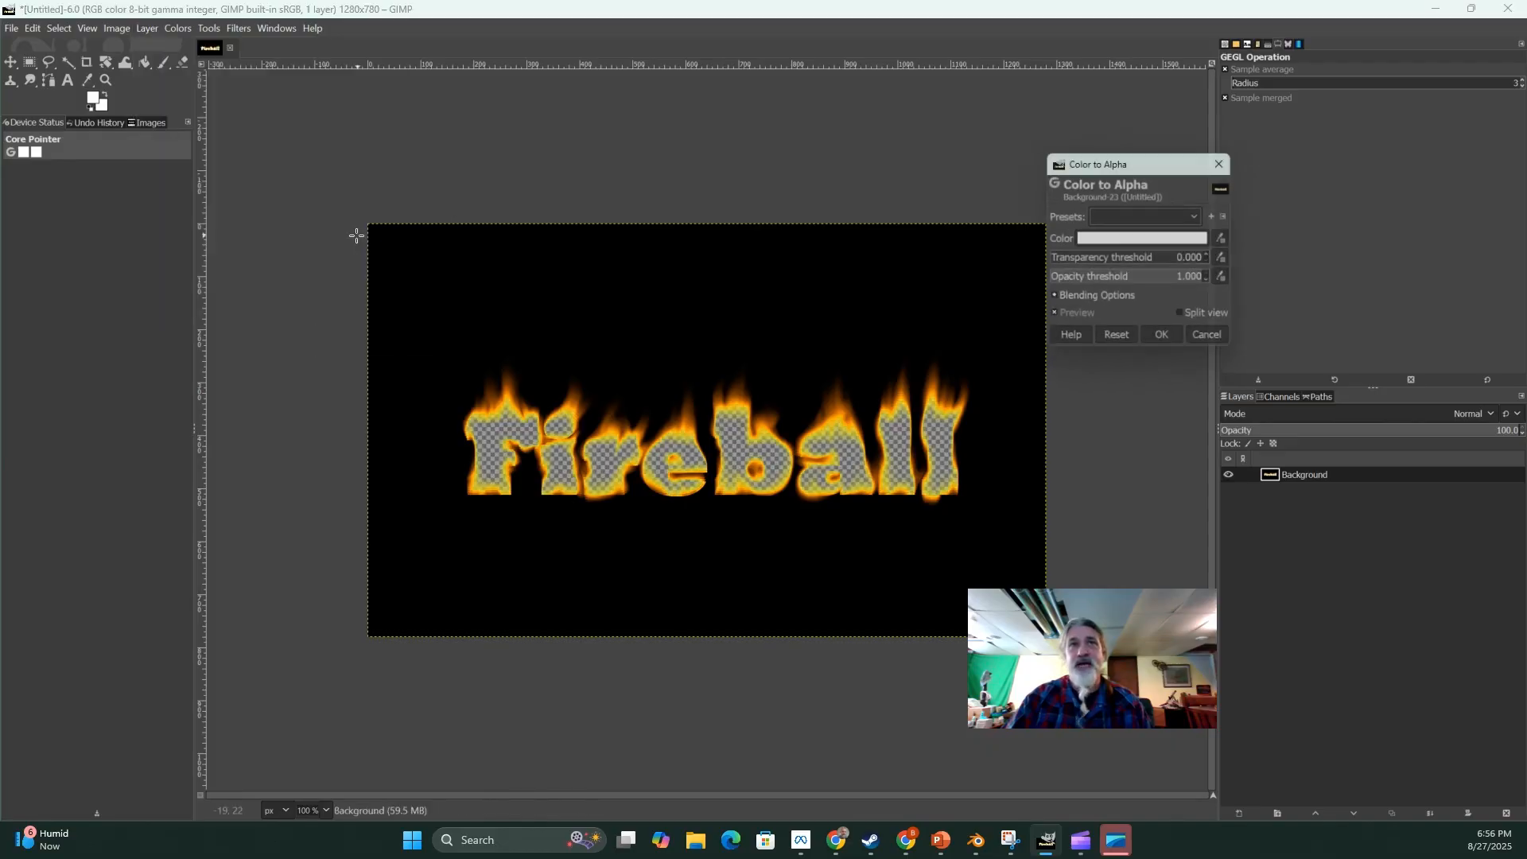
{"action": "left_click", "coordinate": [1106, 238]}
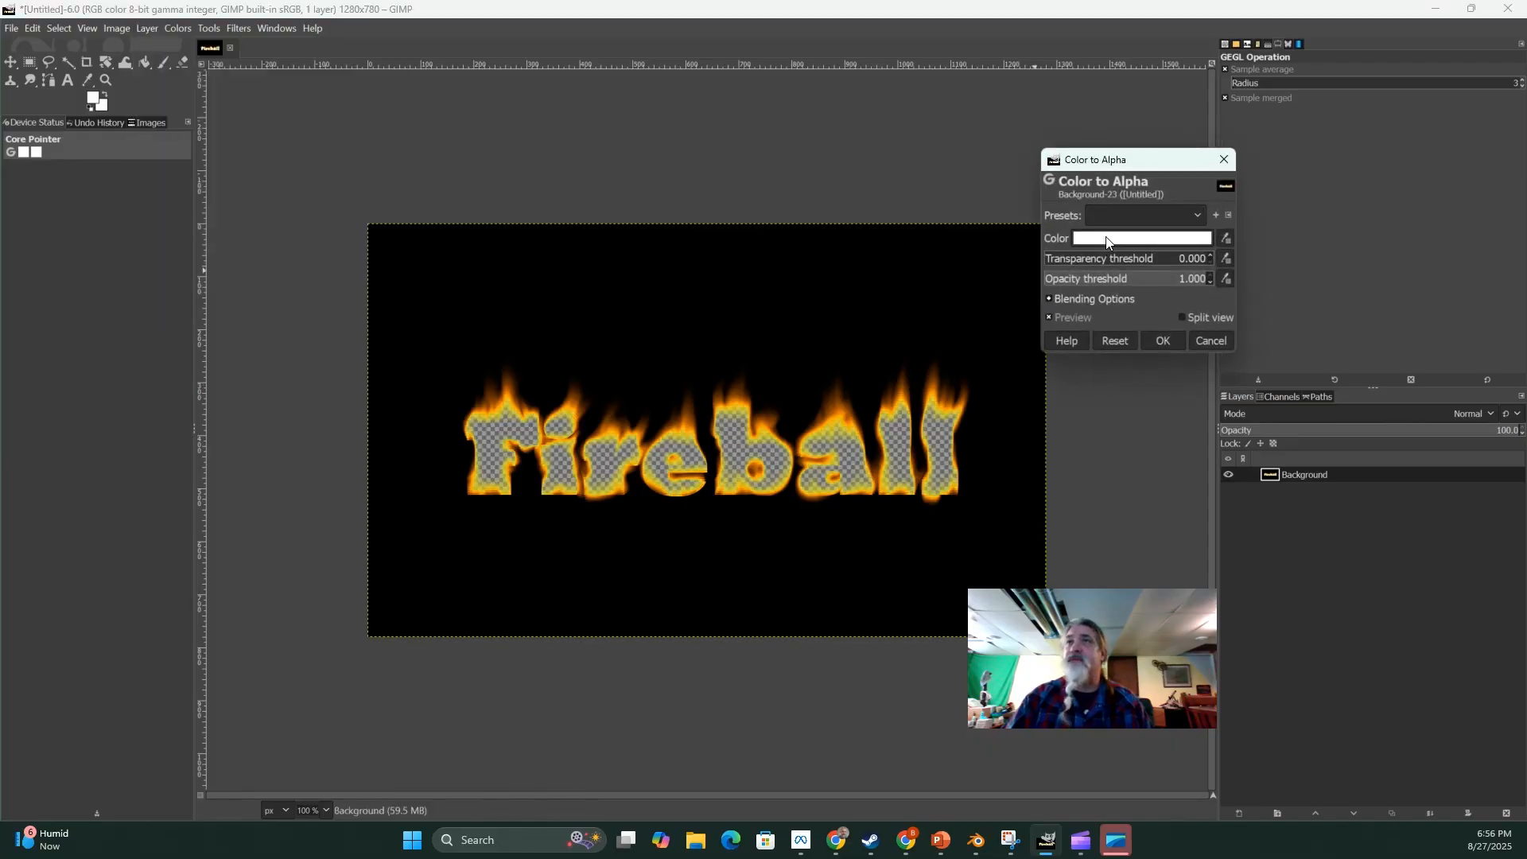
{"action": "left_click_drag", "start_coordinate": [1029, 264], "coordinate": [995, 307]}
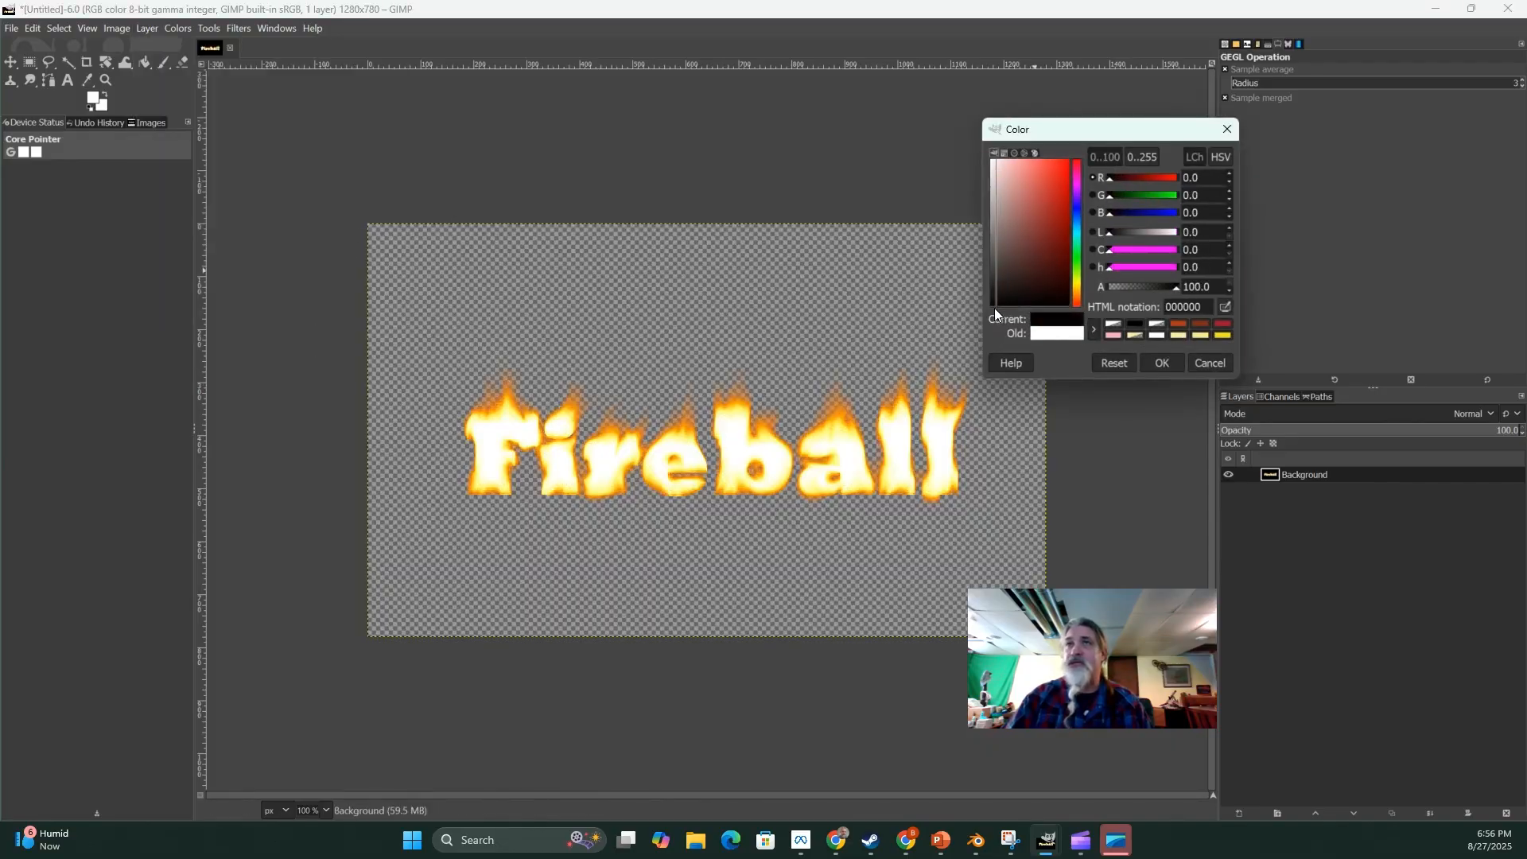
{"action": "left_click", "coordinate": [1160, 363]}
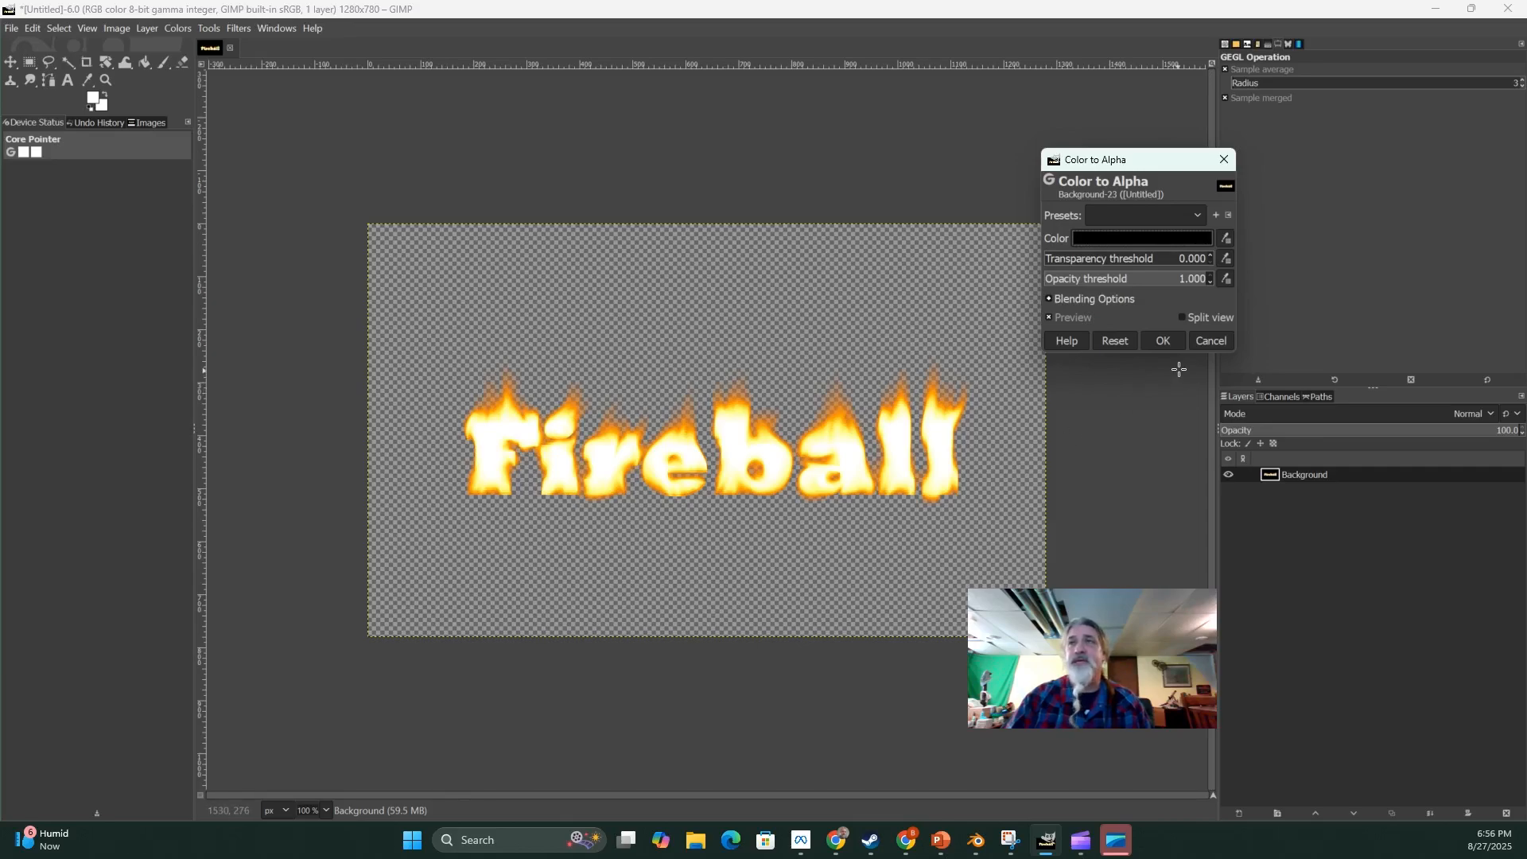
{"action": "left_click", "coordinate": [1165, 342]}
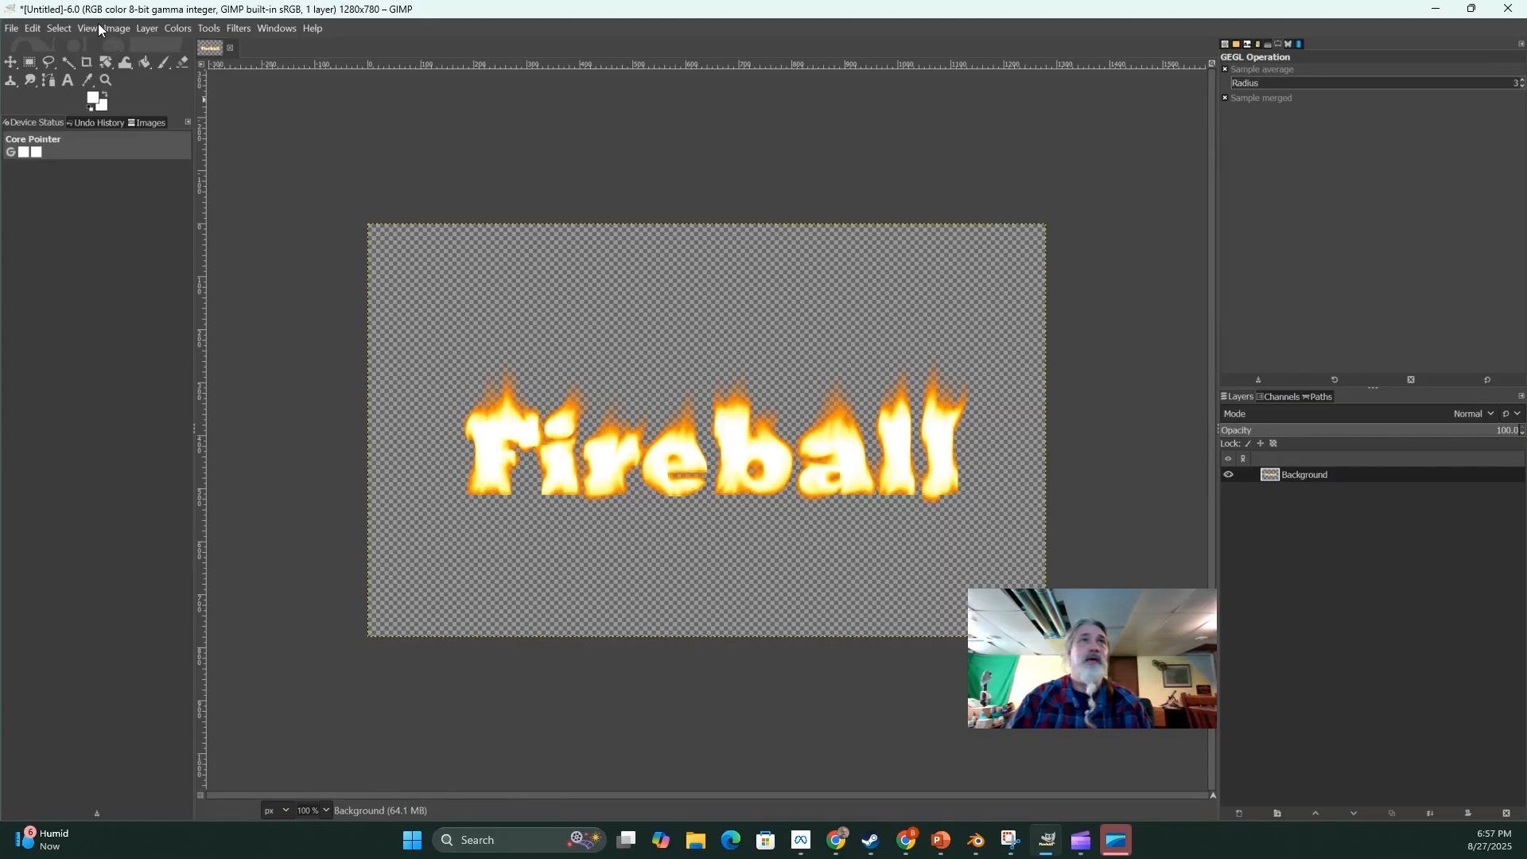
Step: Select a rectangle of about 1059 x 323 px around the flaming text and fit the canvas to the selection
{"action": "left_click", "coordinate": [29, 62]}
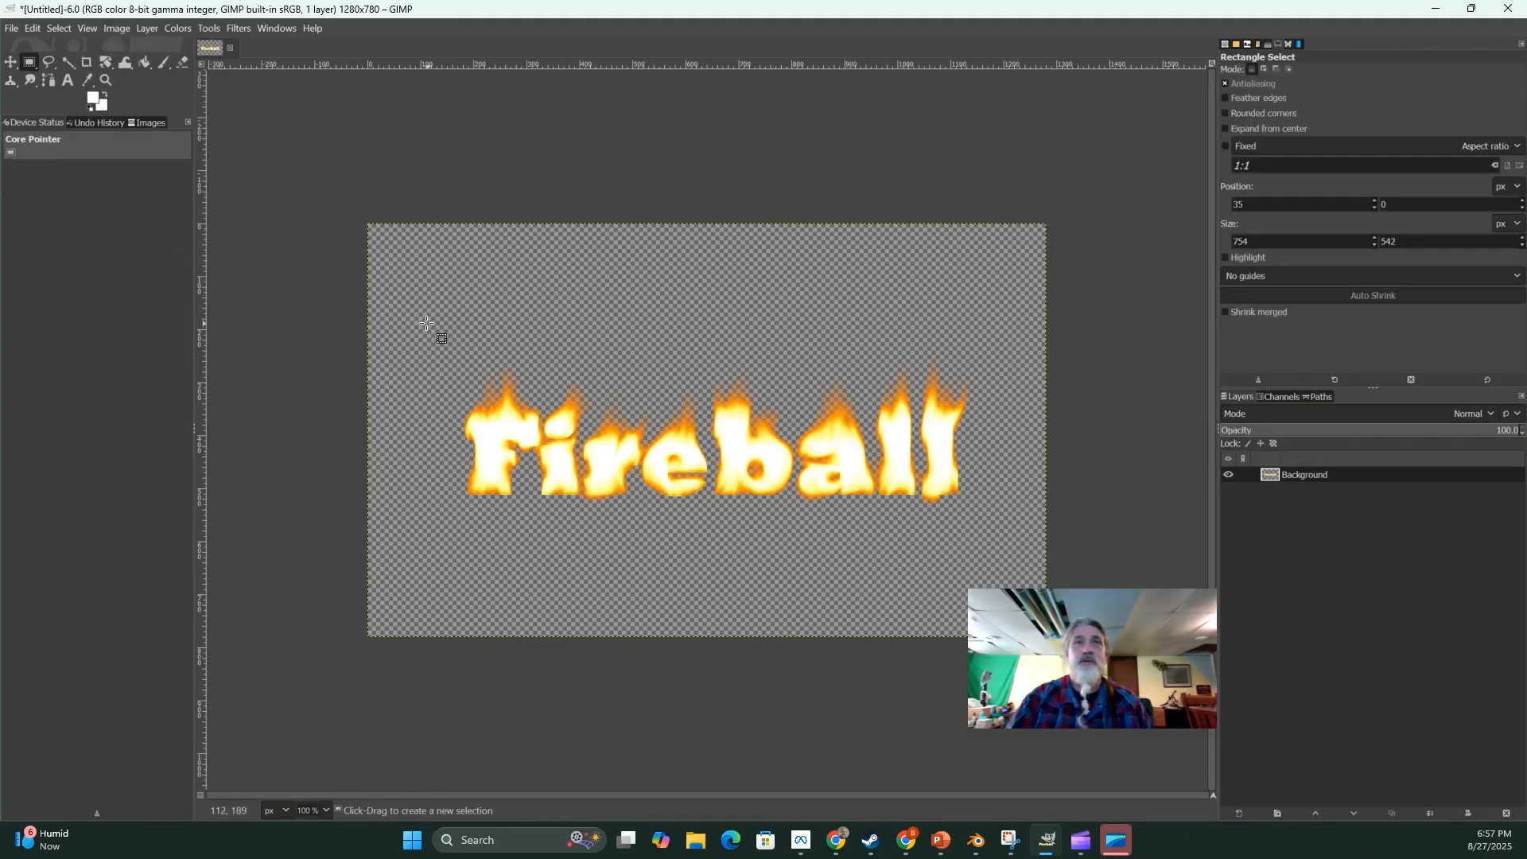
{"action": "left_click_drag", "start_coordinate": [437, 525], "coordinate": [999, 353]}
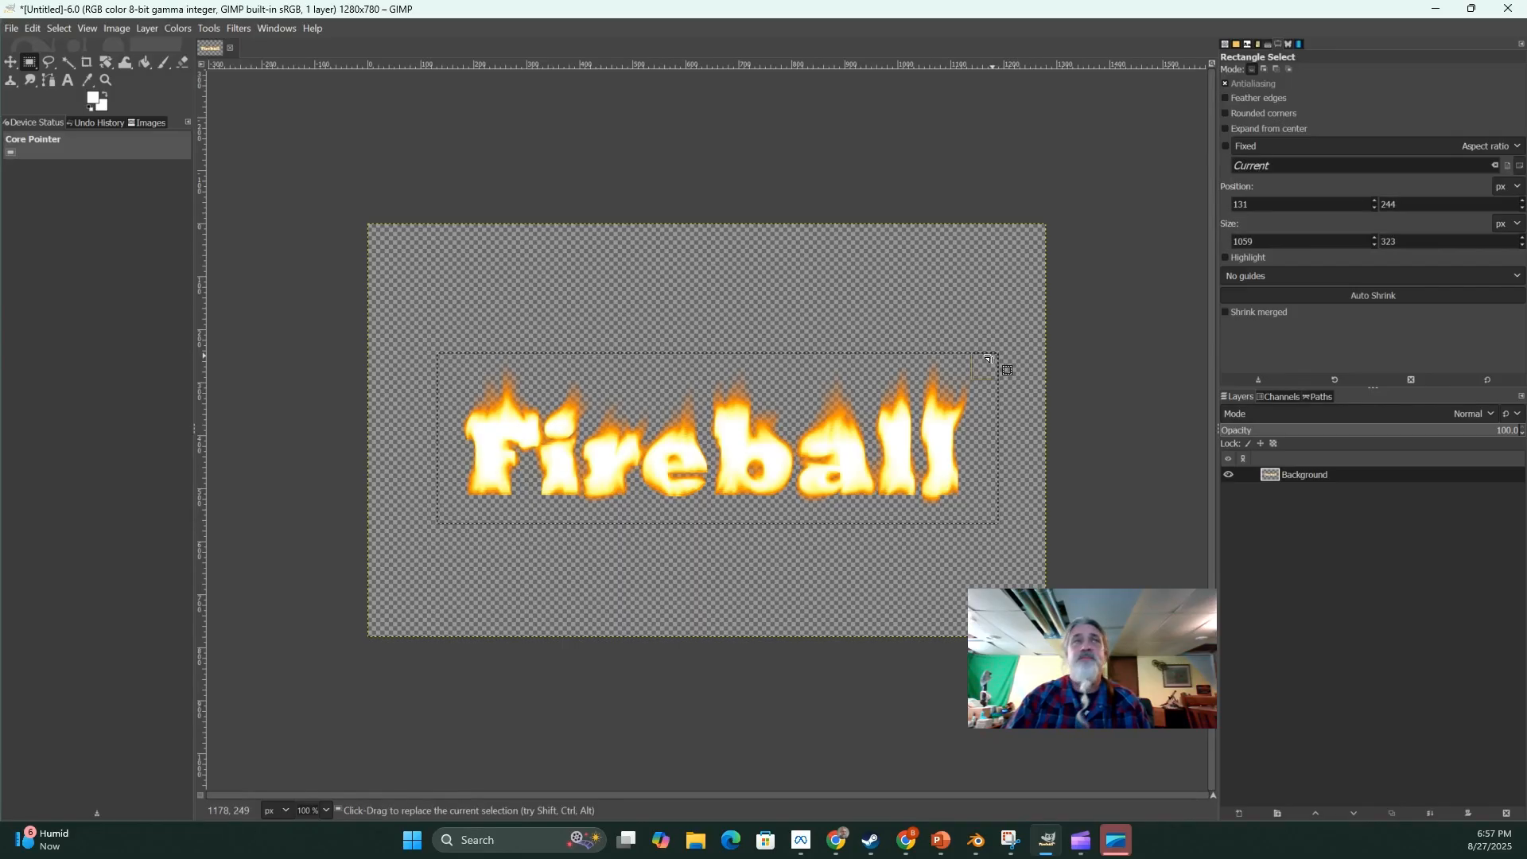
{"action": "left_click", "coordinate": [116, 28]}
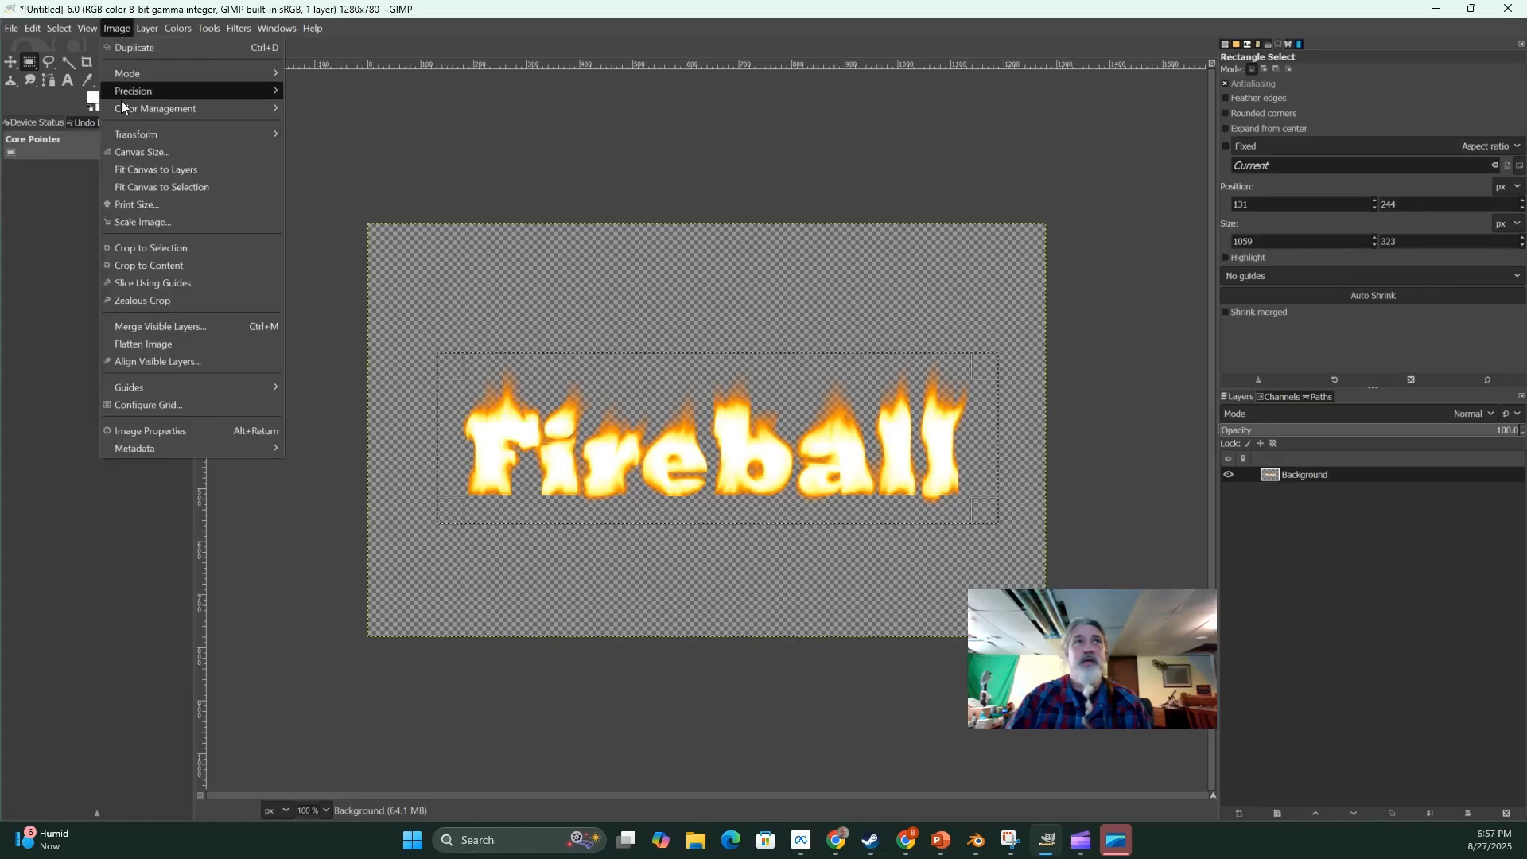
{"action": "left_click", "coordinate": [143, 189]}
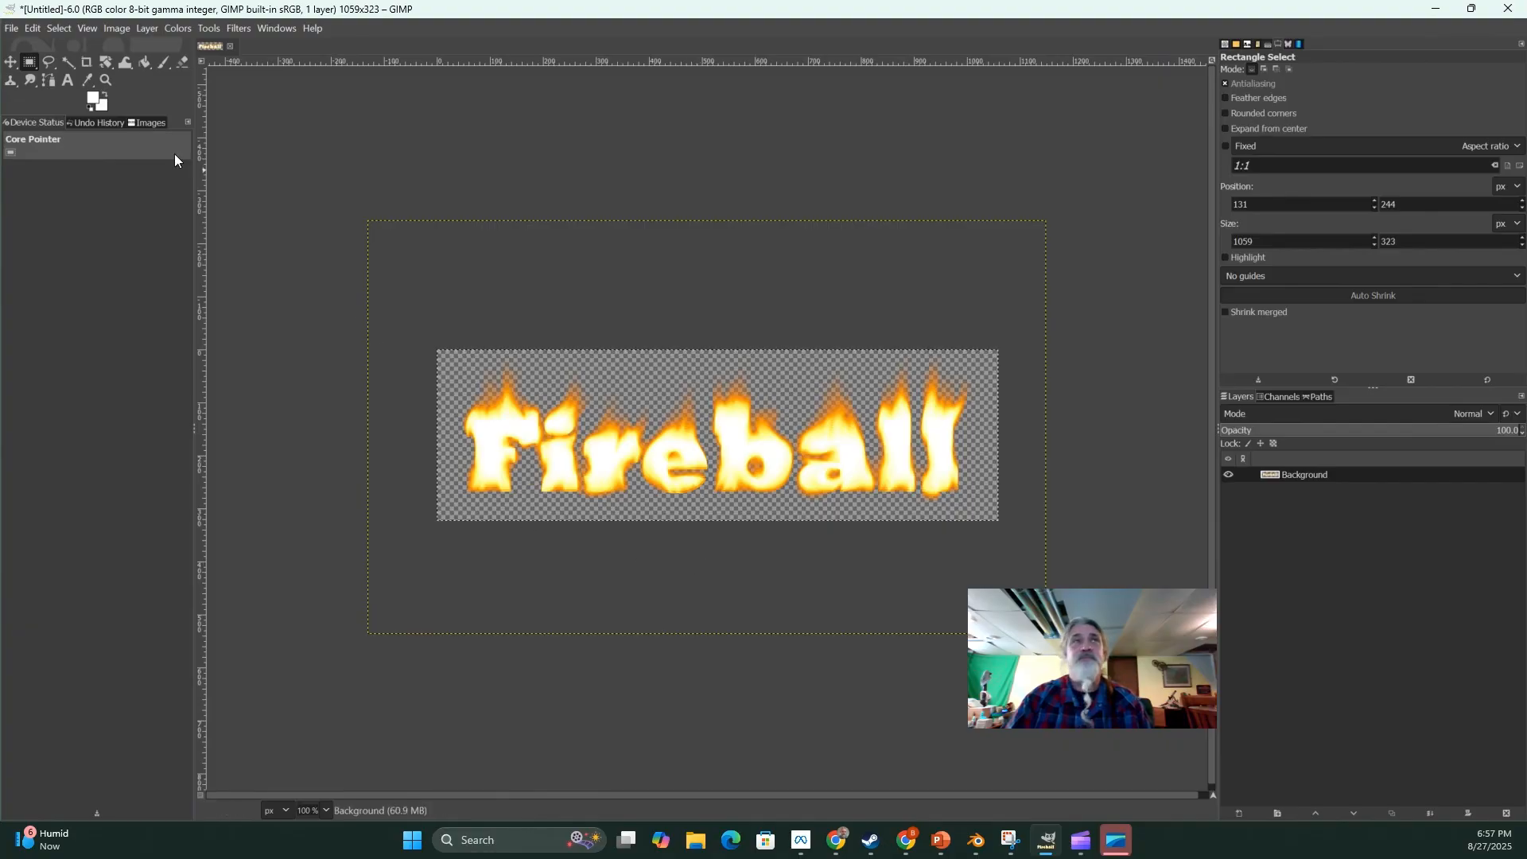
Step: Export the image to the Desktop as FireballText.png
{"action": "left_click", "coordinate": [13, 32]}
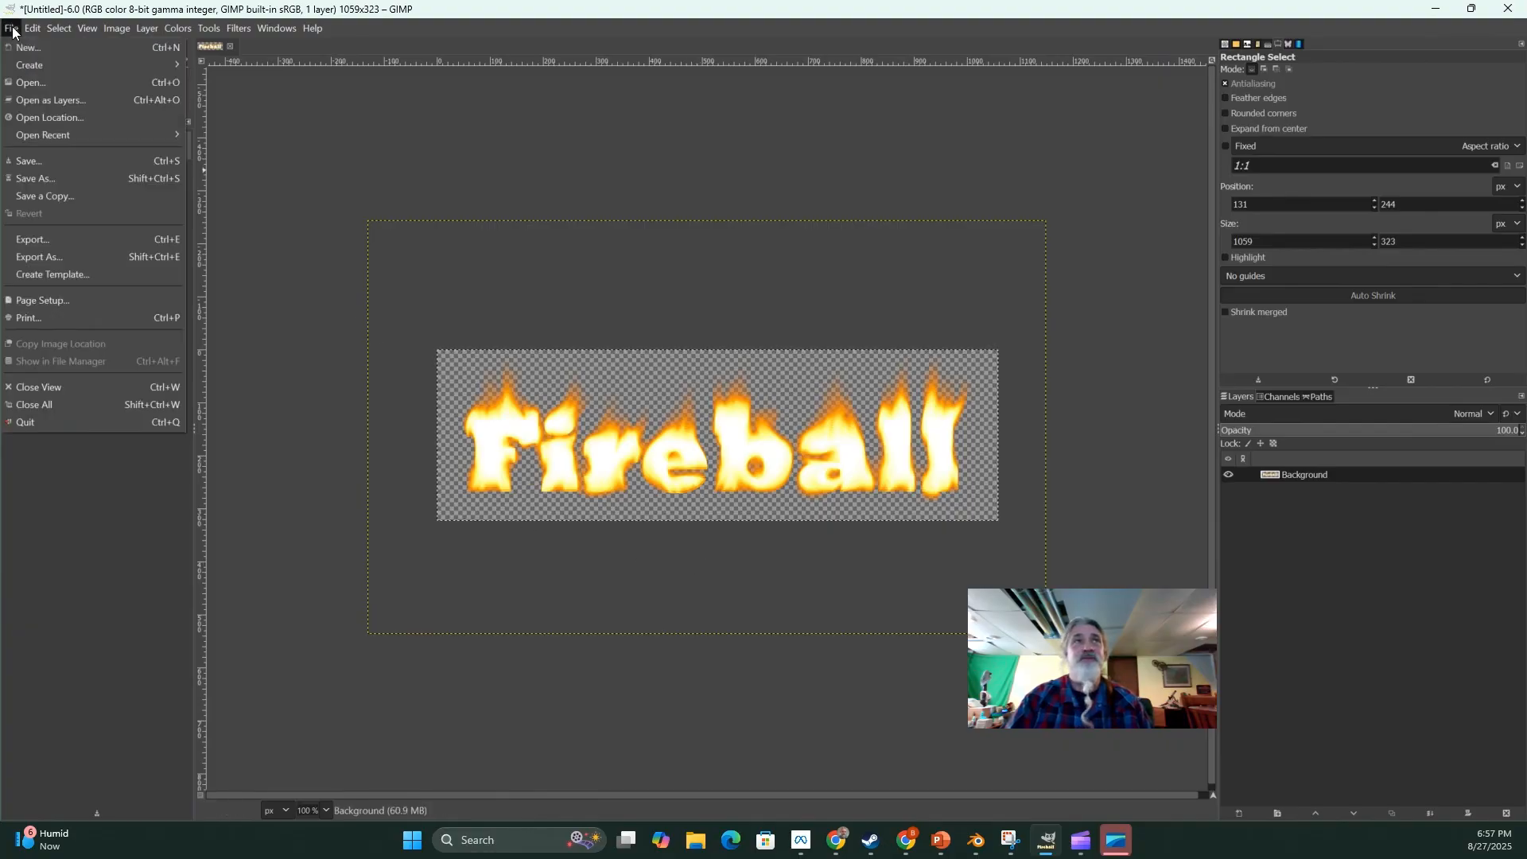
{"action": "left_click", "coordinate": [49, 257]}
{"action": "type", "text": "FireballTe"}
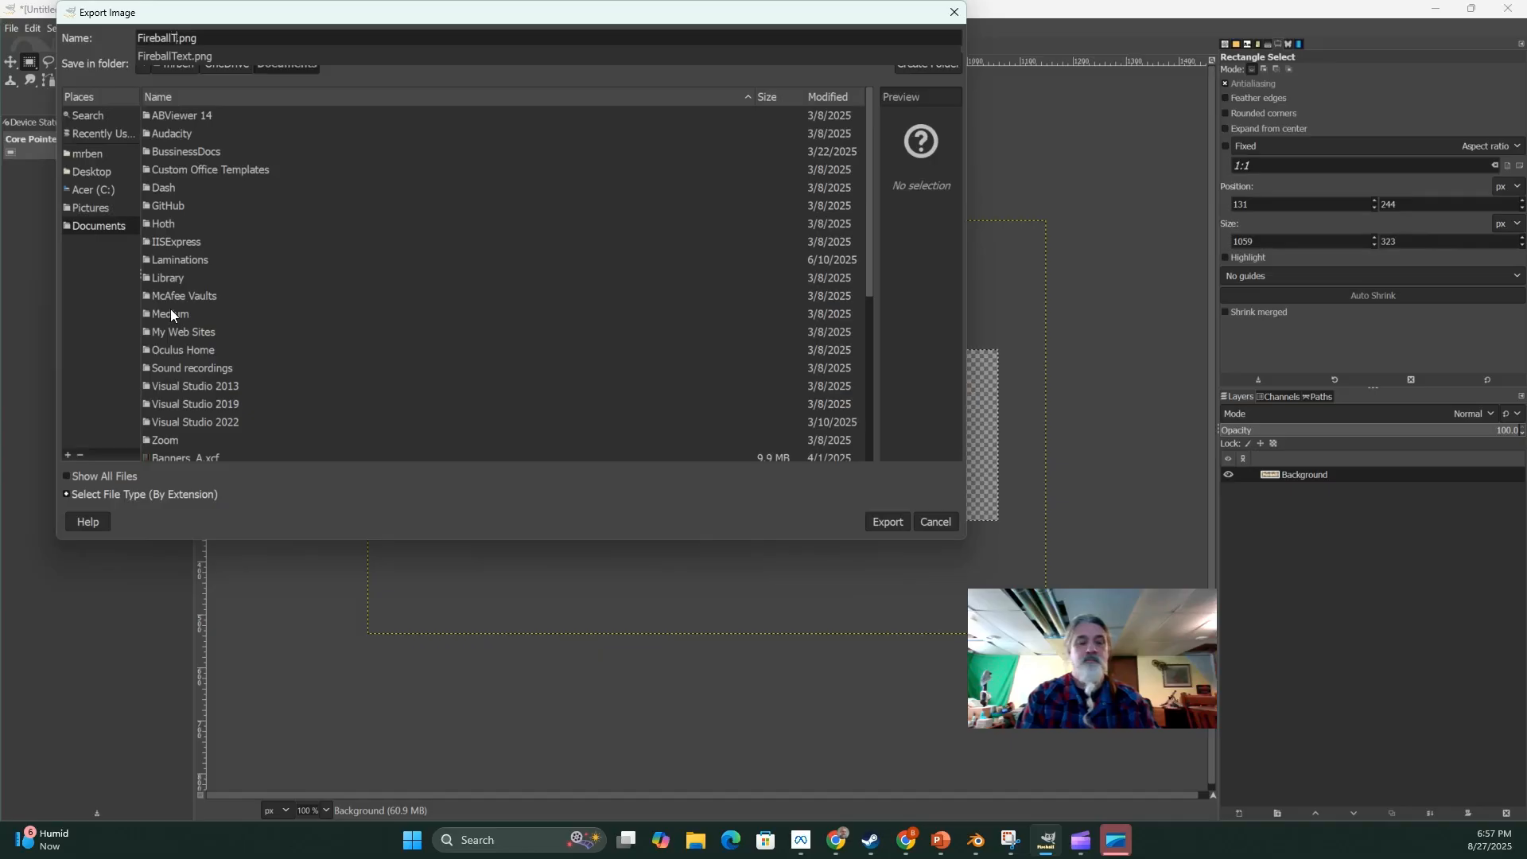
{"action": "type", "text": "xt"}
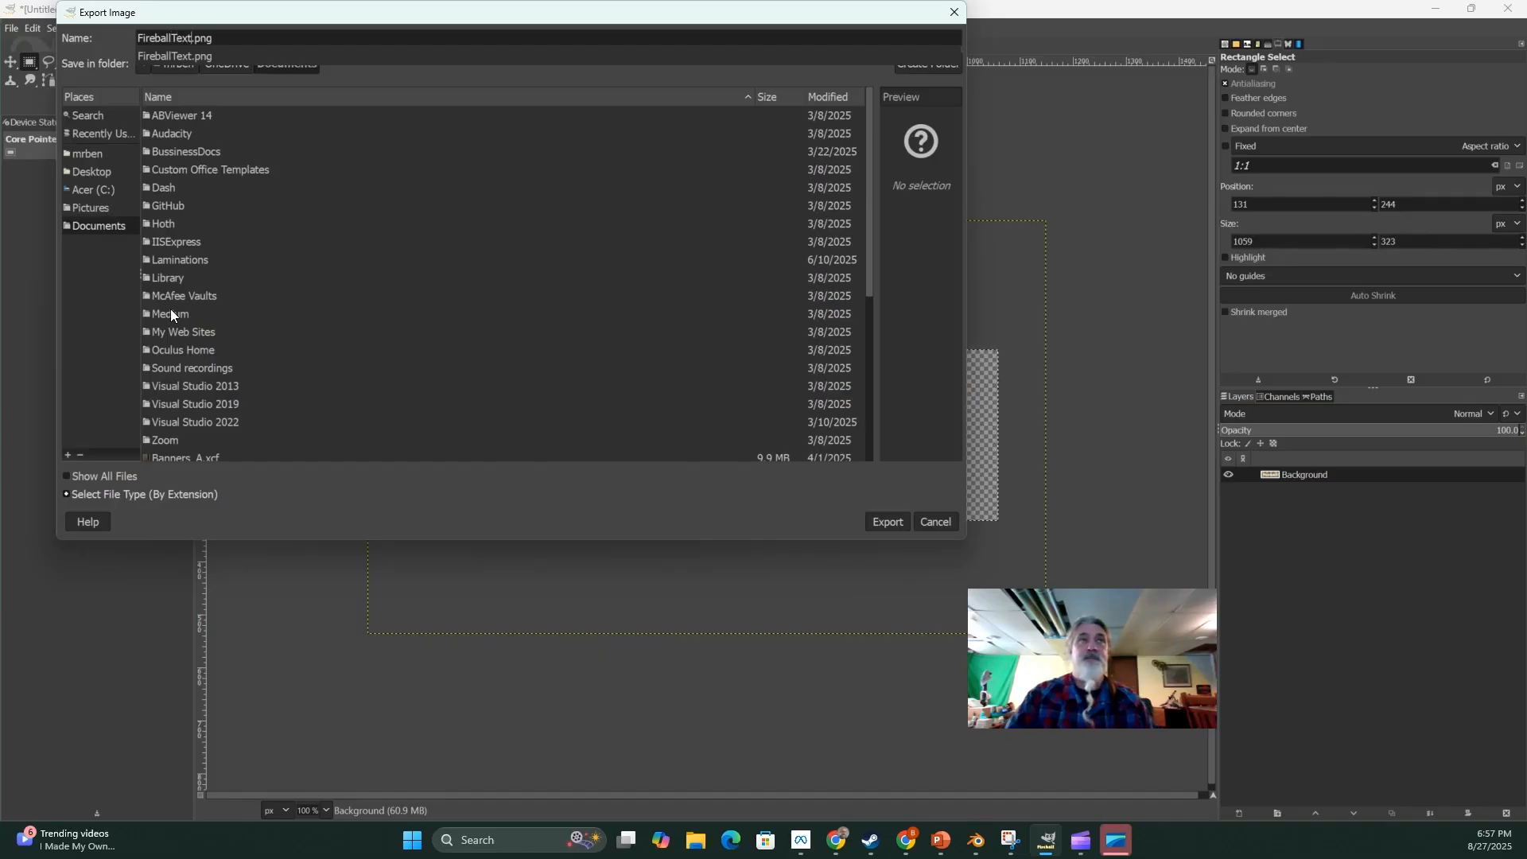
{"action": "key", "text": "Return"}
Step: Switch to File Explorer and open the exported FireballText.png from the Desktop folder
{"action": "key", "text": "super+e"}
{"action": "left_click", "coordinate": [762, 544]}
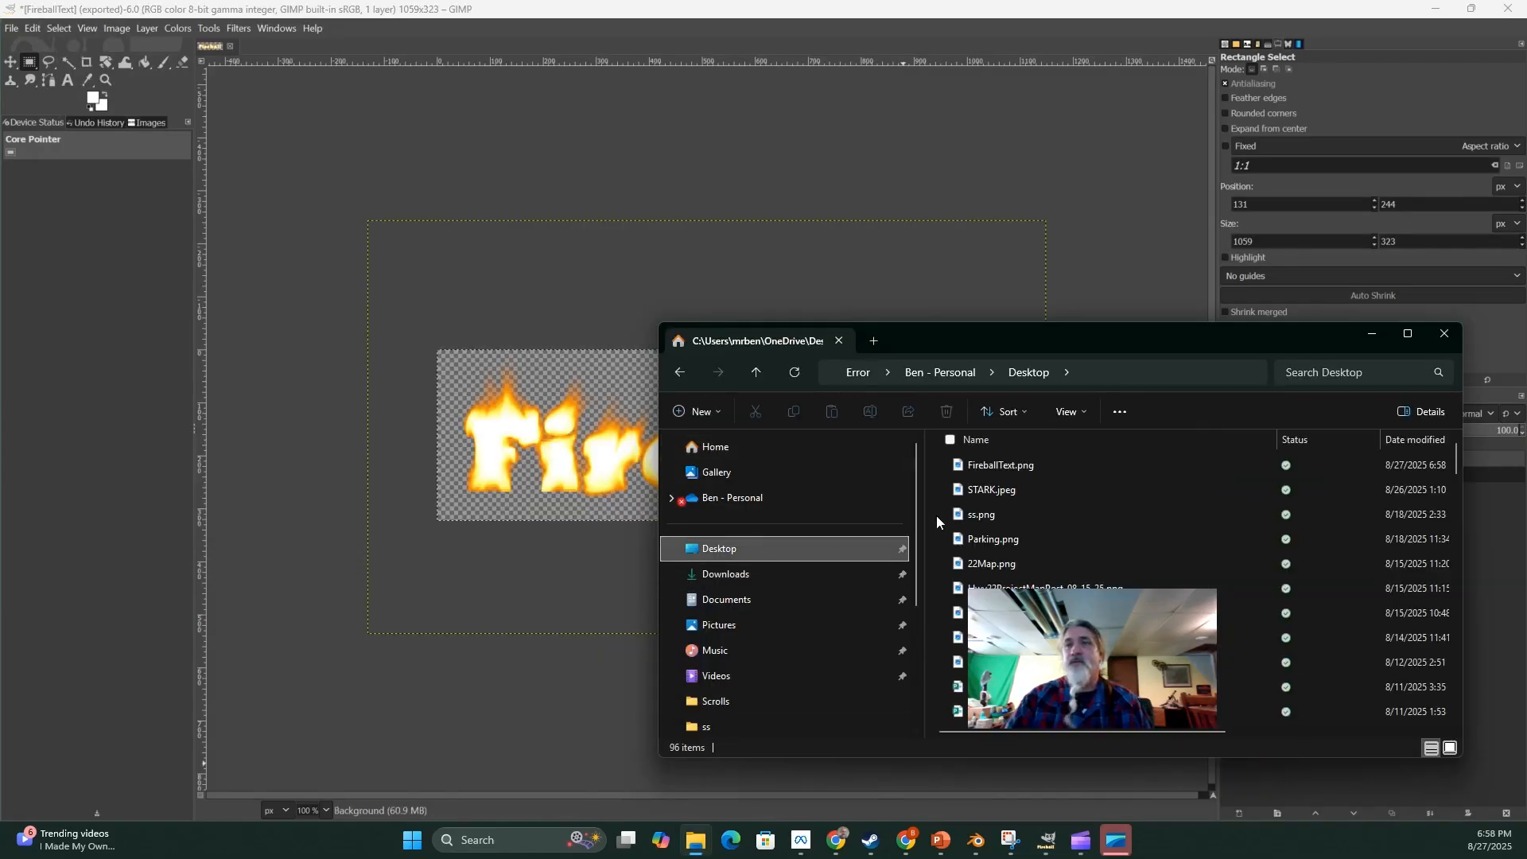
{"action": "double_click", "coordinate": [1000, 465]}
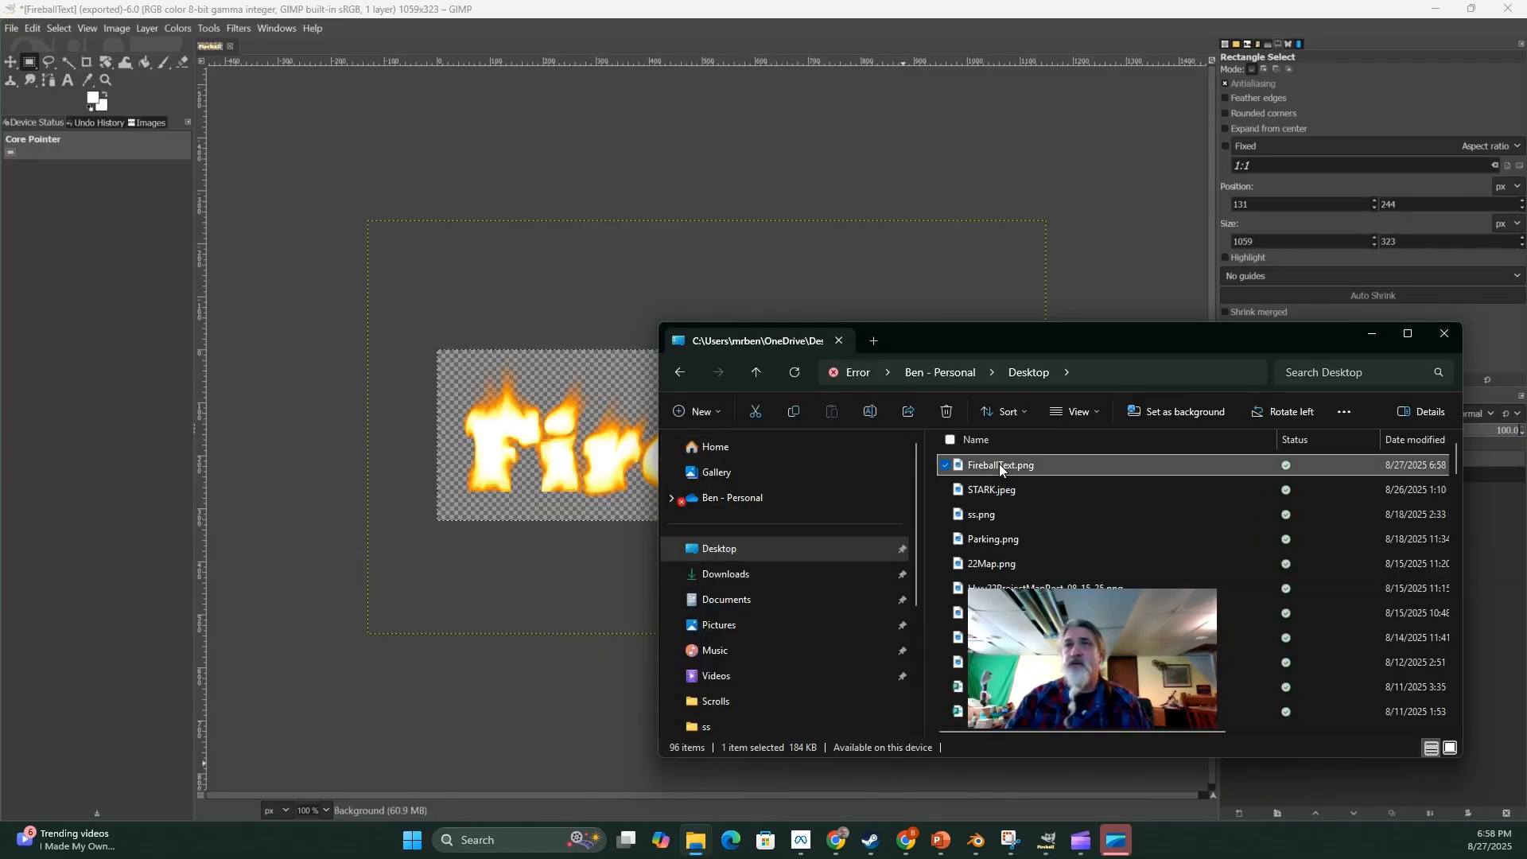